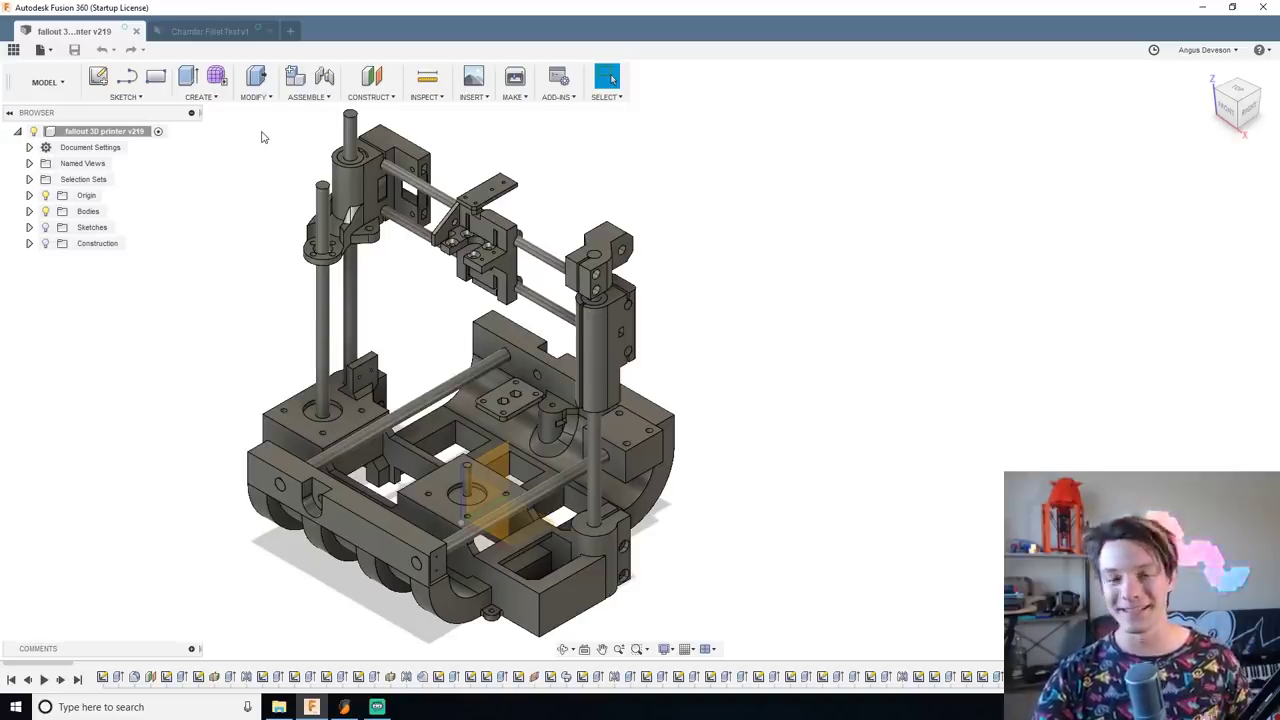
Step: Open the Chamfer Fillet Test design and examine the block's filleted and chamfered faces from several angles
left_click(190, 31)
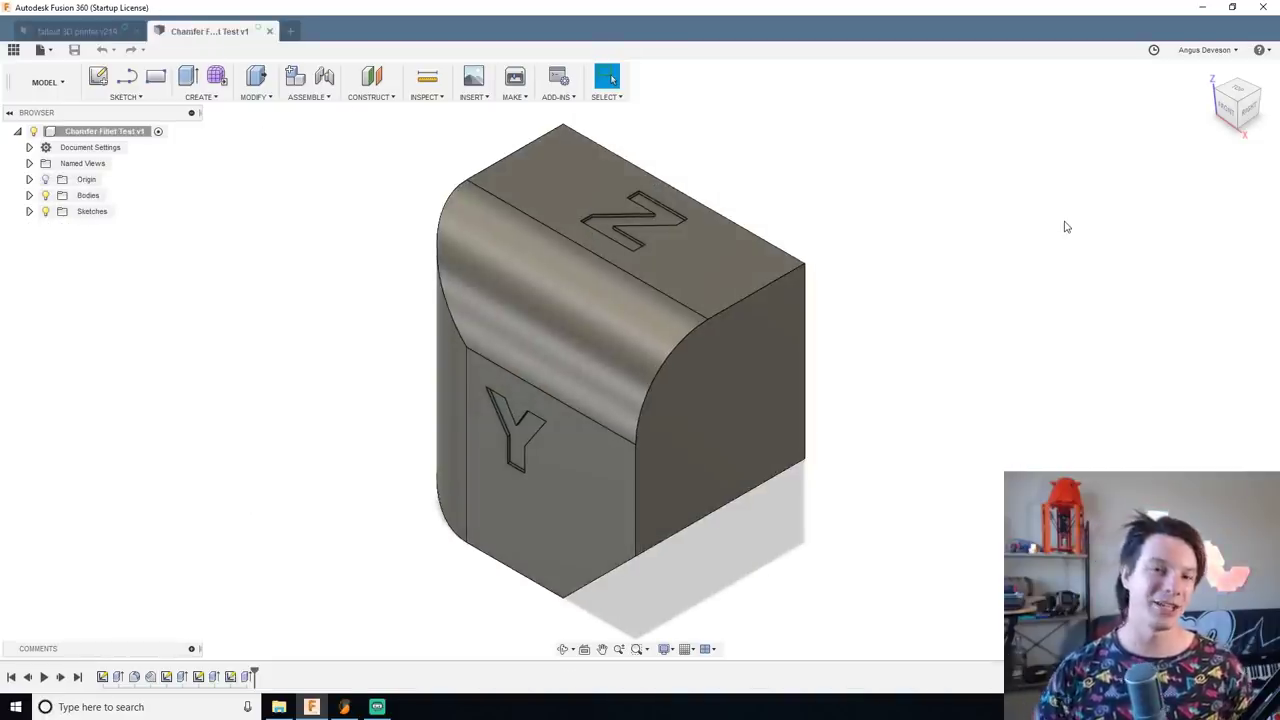
middle_click_drag(867, 386, 590, 296, "shift")
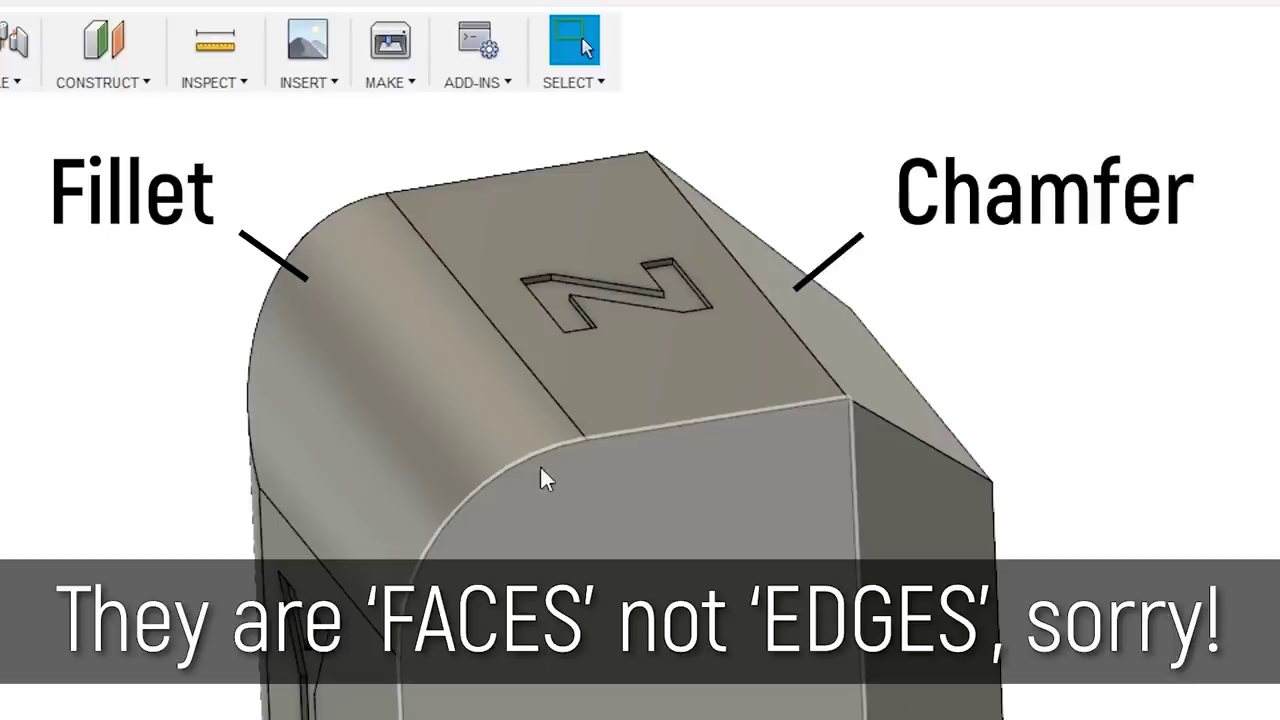
left_click(718, 530)
middle_click_drag(718, 540, 1247, 58, "shift")
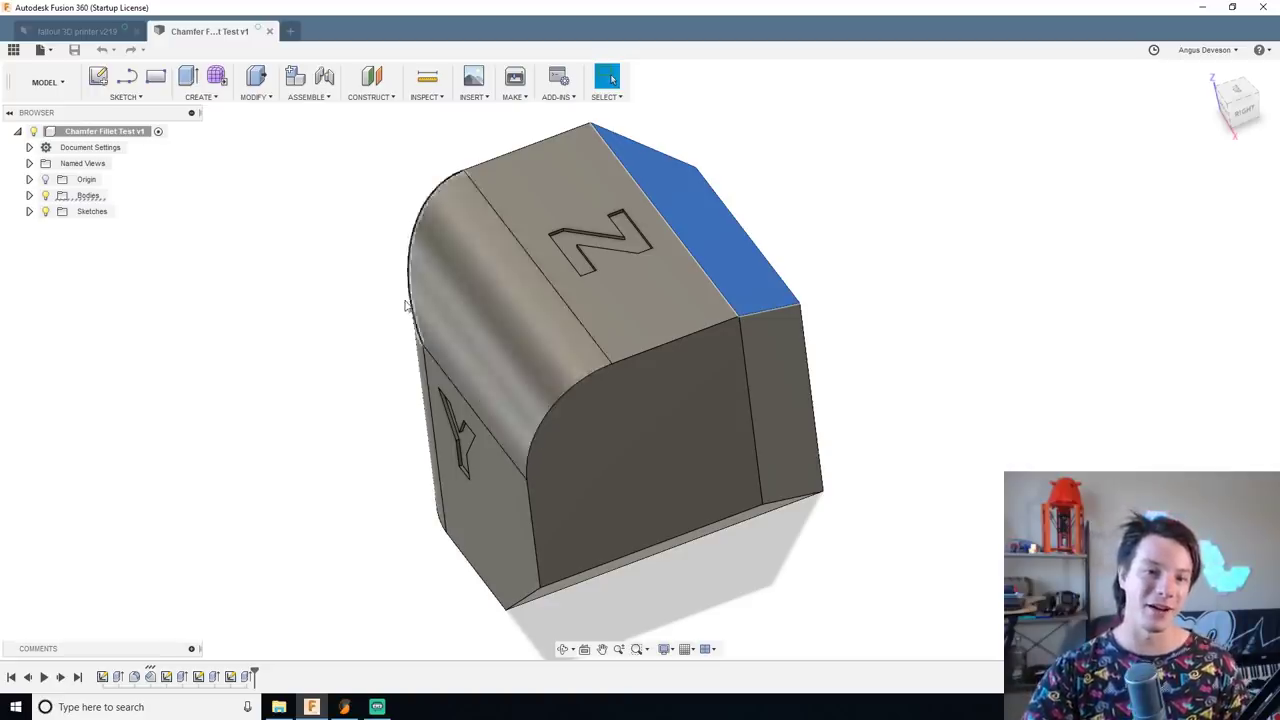
left_click(457, 323)
middle_click_drag(237, 294, 620, 186, "shift")
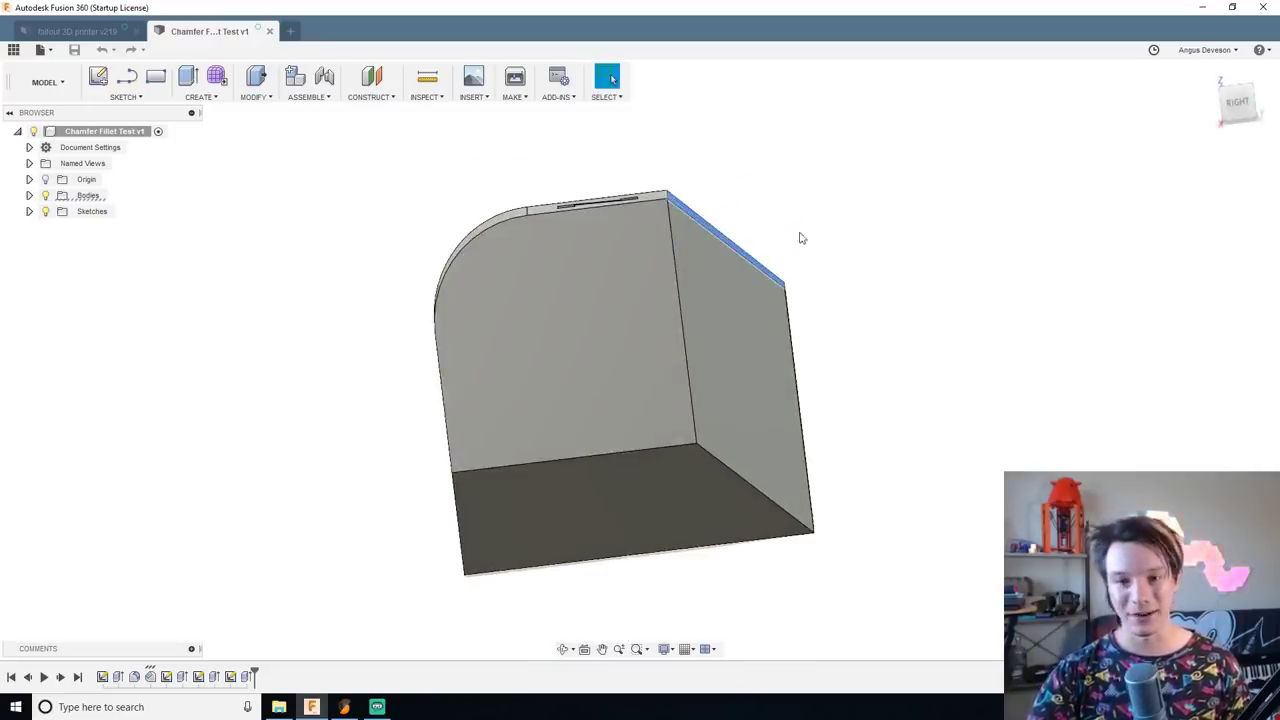
middle_click_drag(804, 237, 778, 258, "shift")
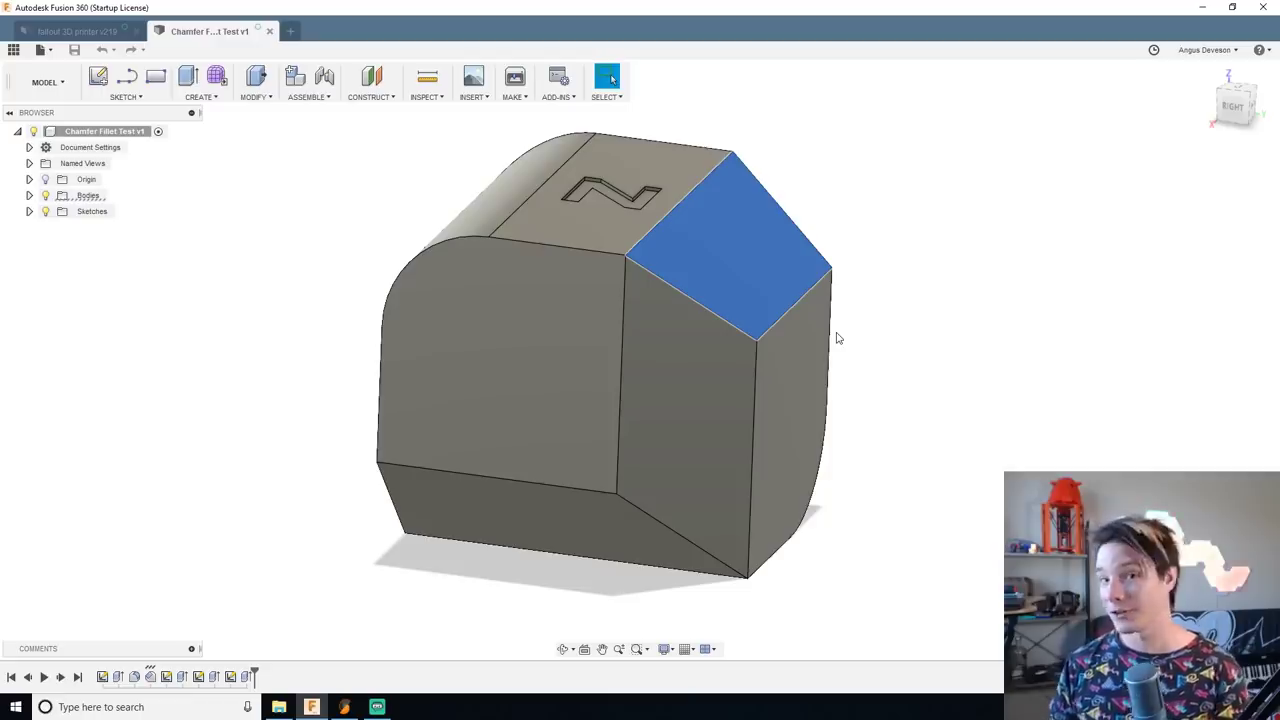
middle_click_drag(838, 338, 439, 386, "shift")
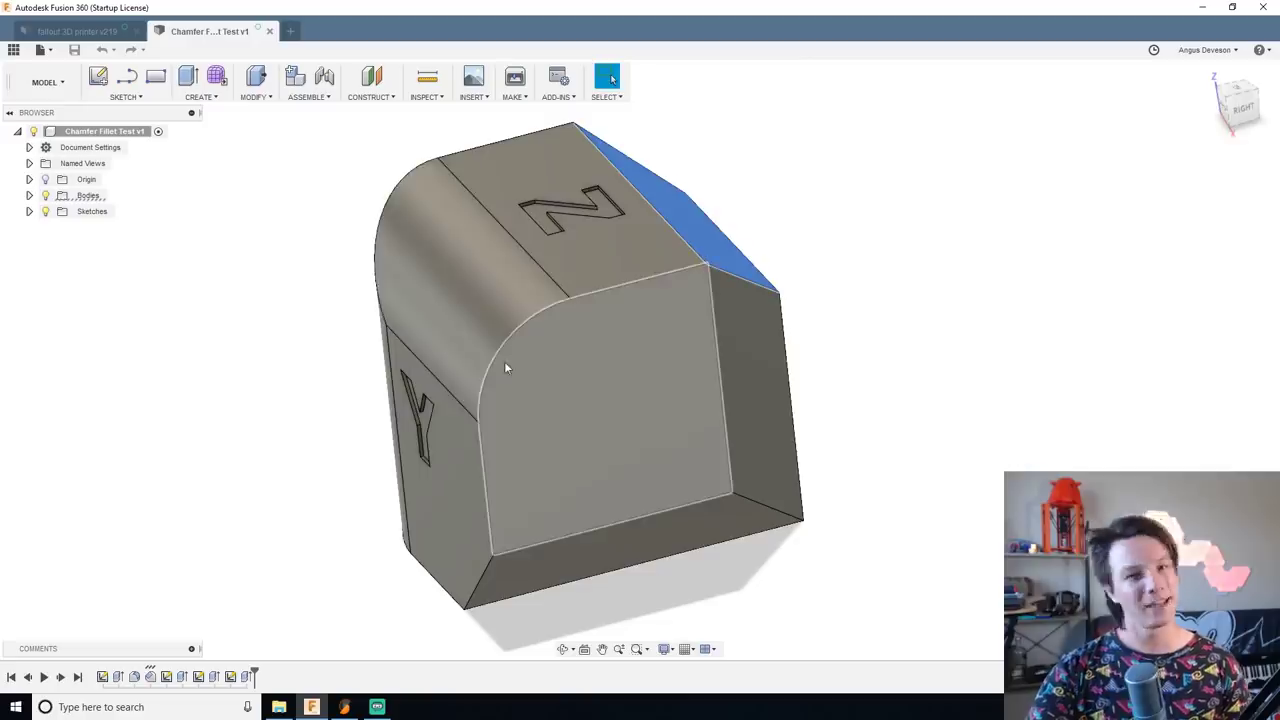
middle_click_drag(540, 352, 734, 267, "shift")
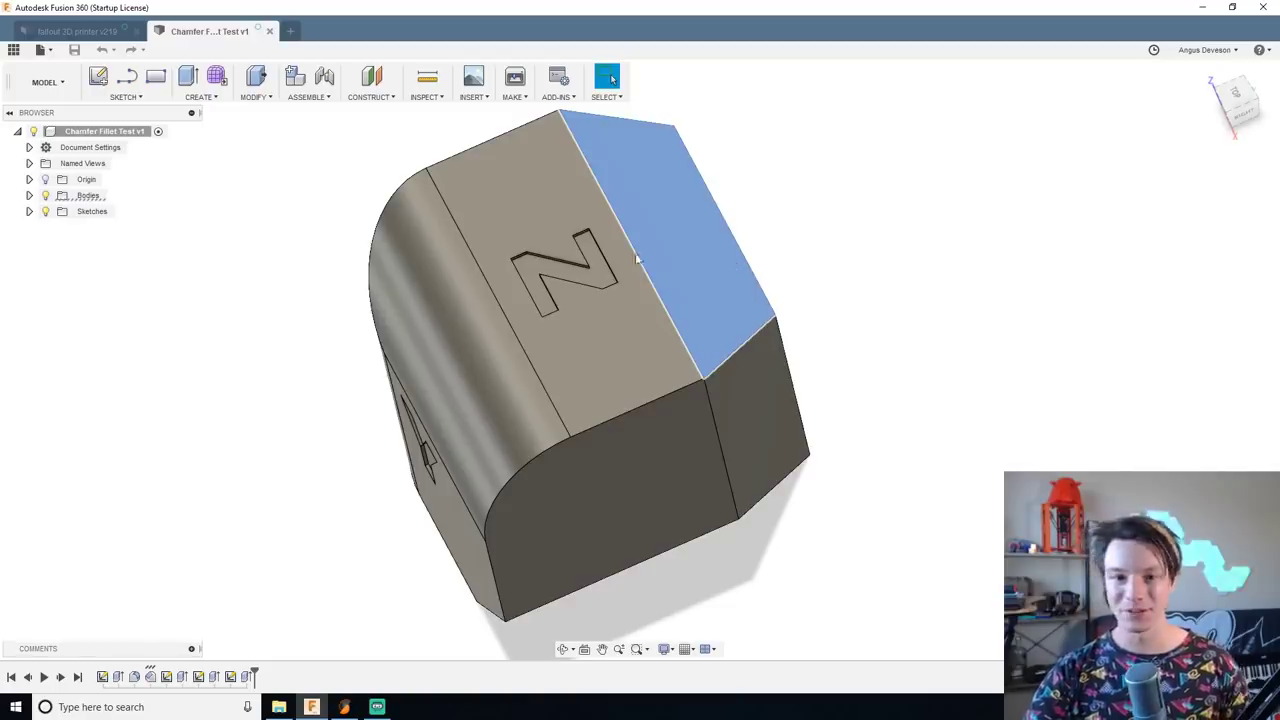
Step: Examine the engraved Z and X letters that mark the axes on the block's top and side faces
left_click(580, 275)
middle_click_drag(445, 320, 551, 423, "shift")
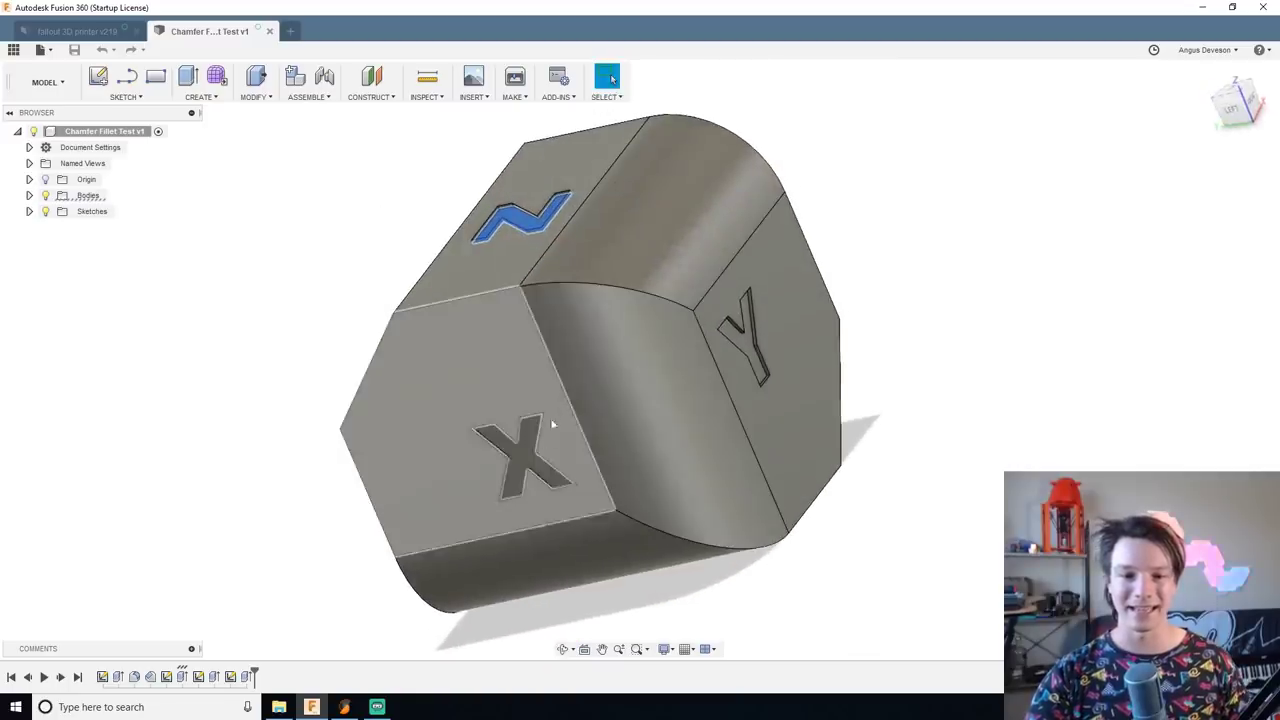
left_click(522, 456)
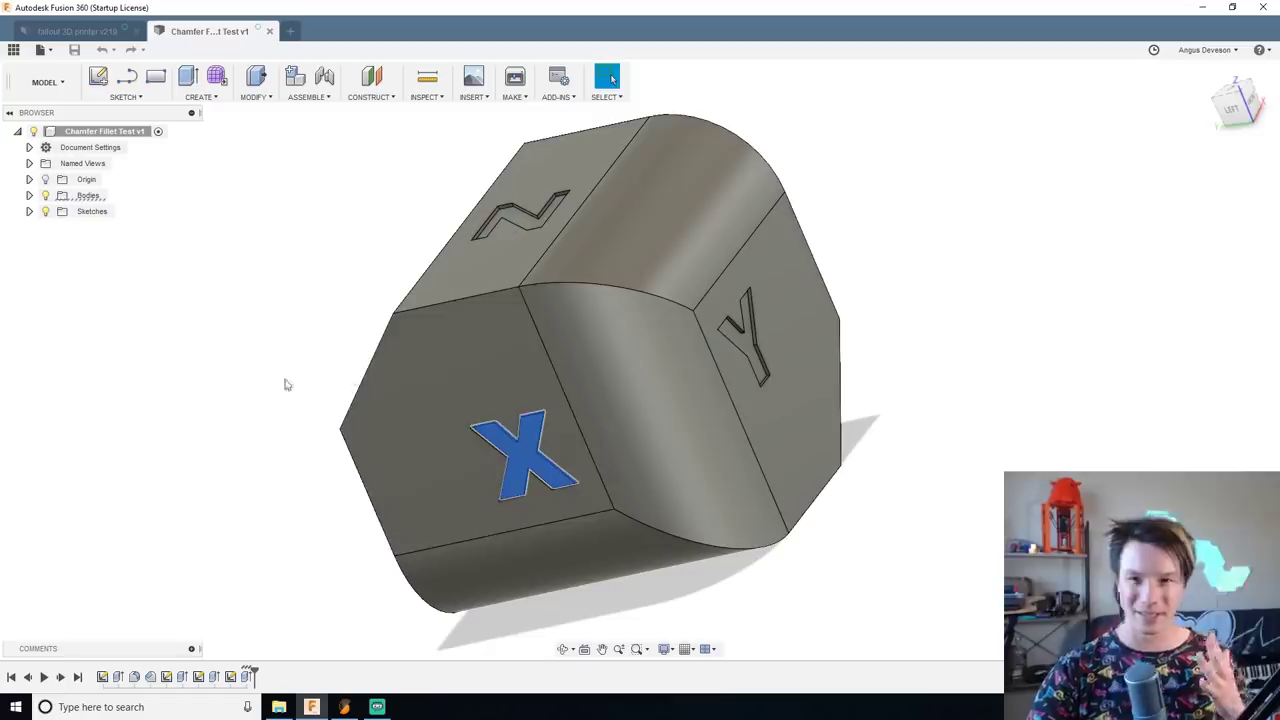
middle_click_drag(391, 397, 490, 356, "shift")
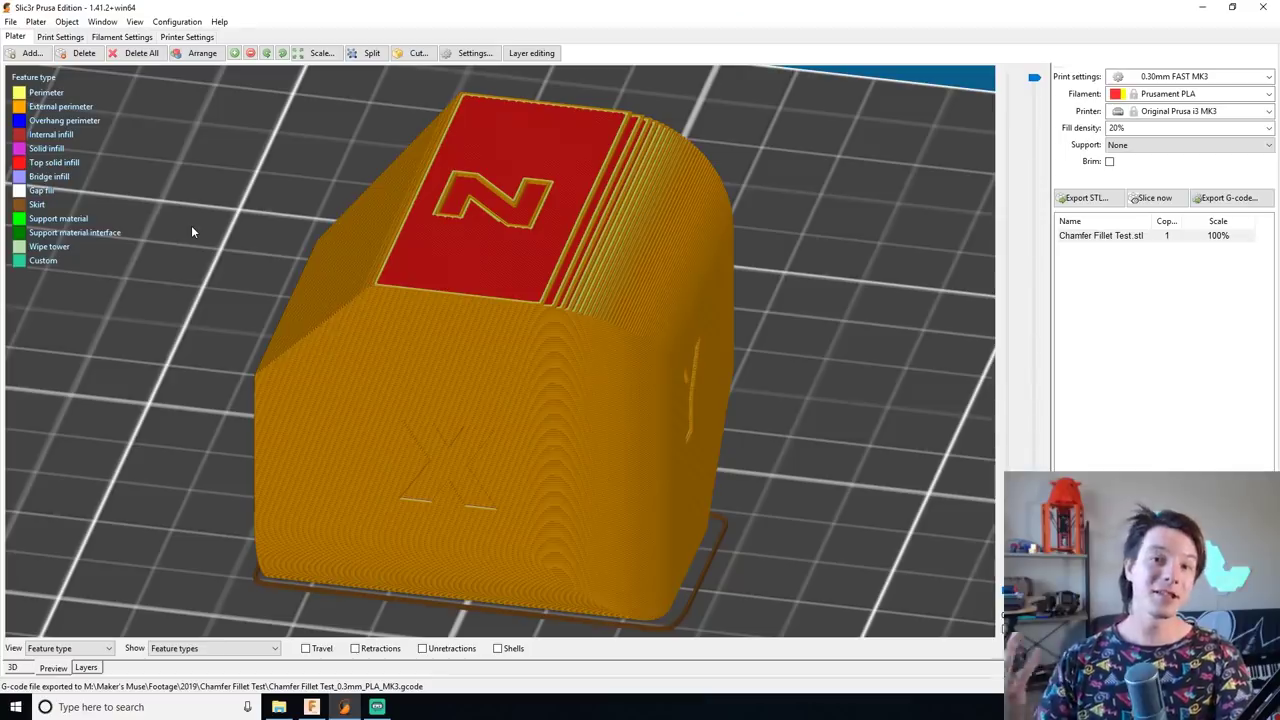
Step: Switch to Slic3r Prusa Edition and examine the sliced block's upper chamfer and fillet toolpaths
scroll(206, 214, "up", 3)
scroll(228, 220, "down", 3)
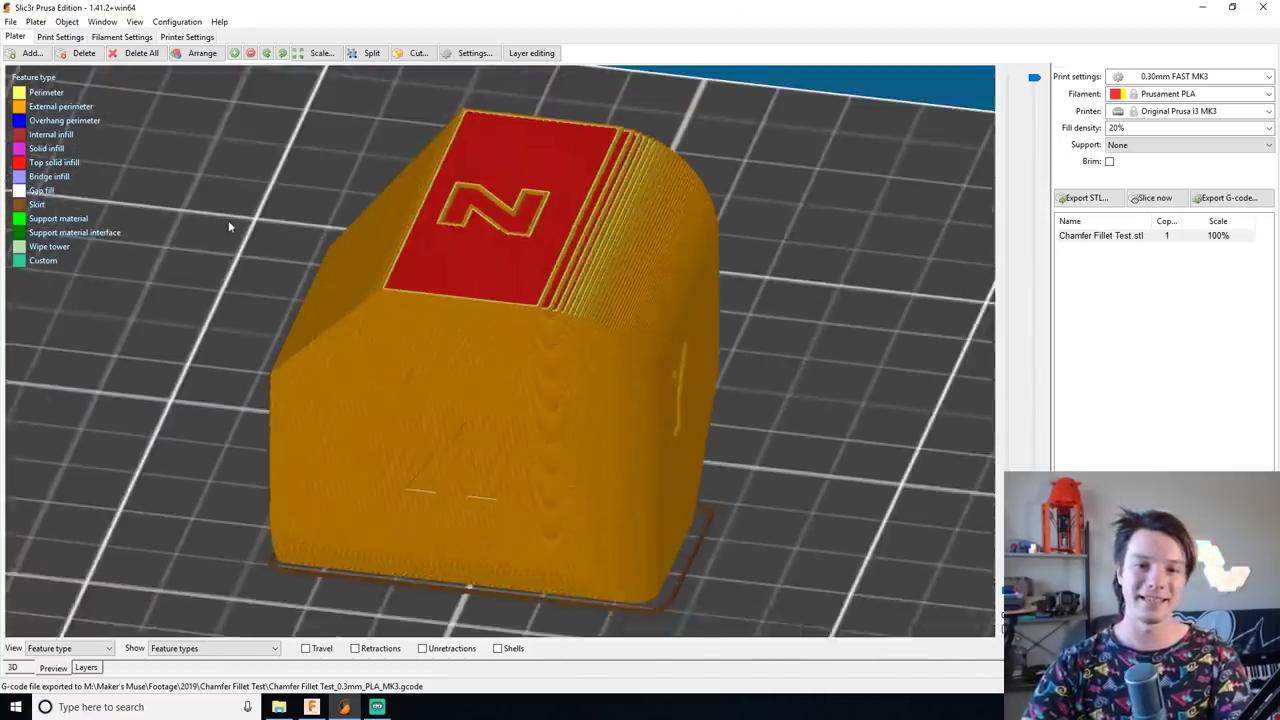
left_click_drag(228, 220, 320, 312)
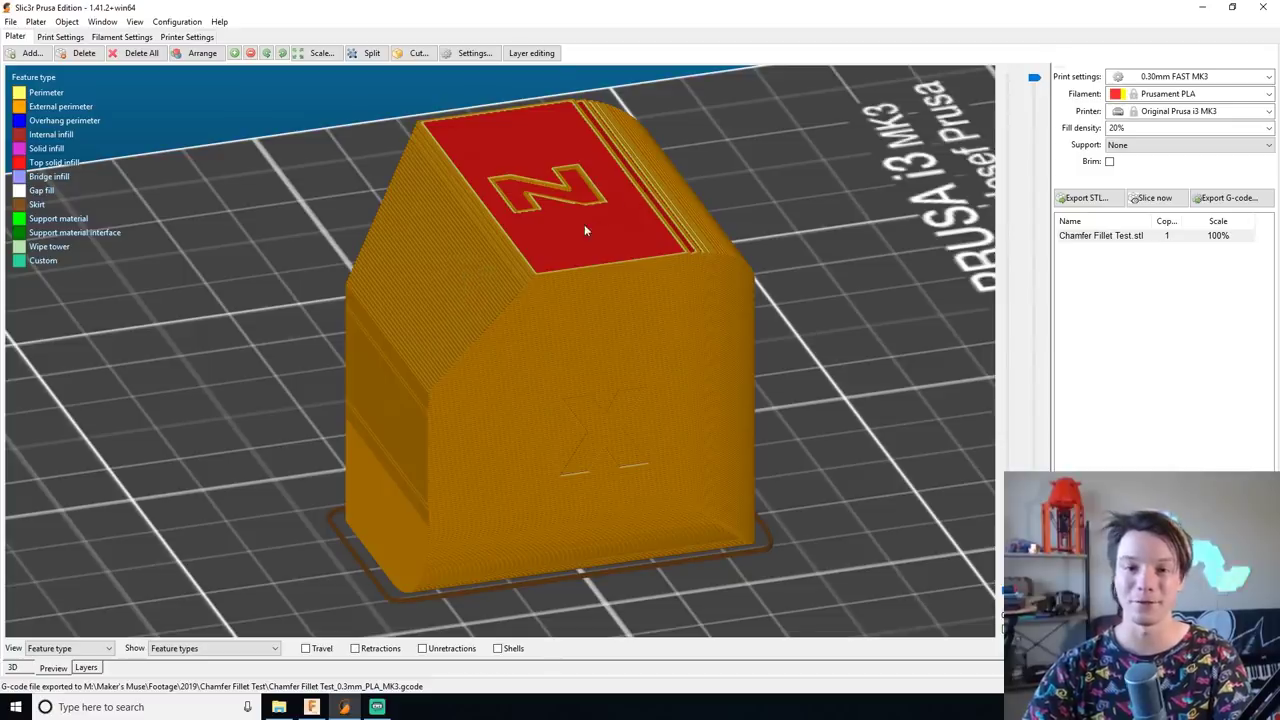
scroll(580, 210, "up", 1)
middle_click_drag(572, 214, 425, 350)
left_click_drag(425, 350, 509, 309)
scroll(497, 331, "up", 2)
Step: Lower the layer preview to the first layers and examine the bridge infill along the bottom fillet
left_click_drag(1040, 72, 947, 591)
scroll(573, 443, "up", 3)
left_click_drag(573, 443, 519, 397)
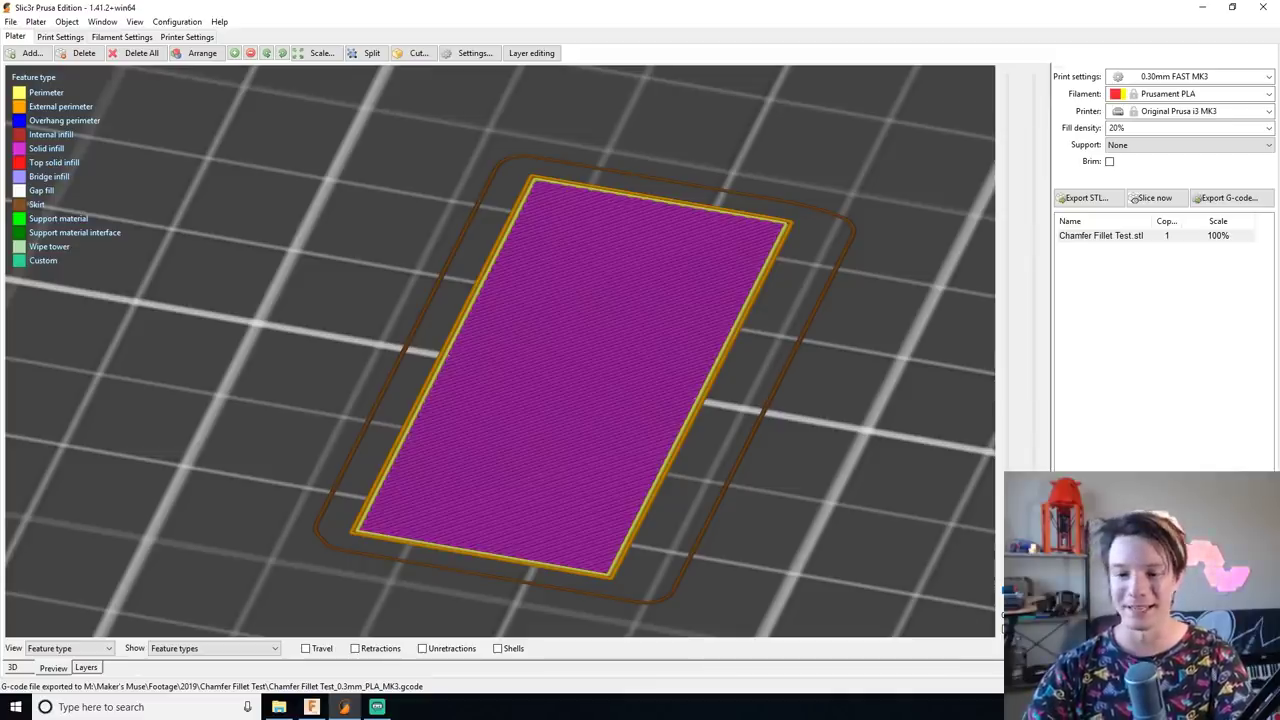
key("Up")
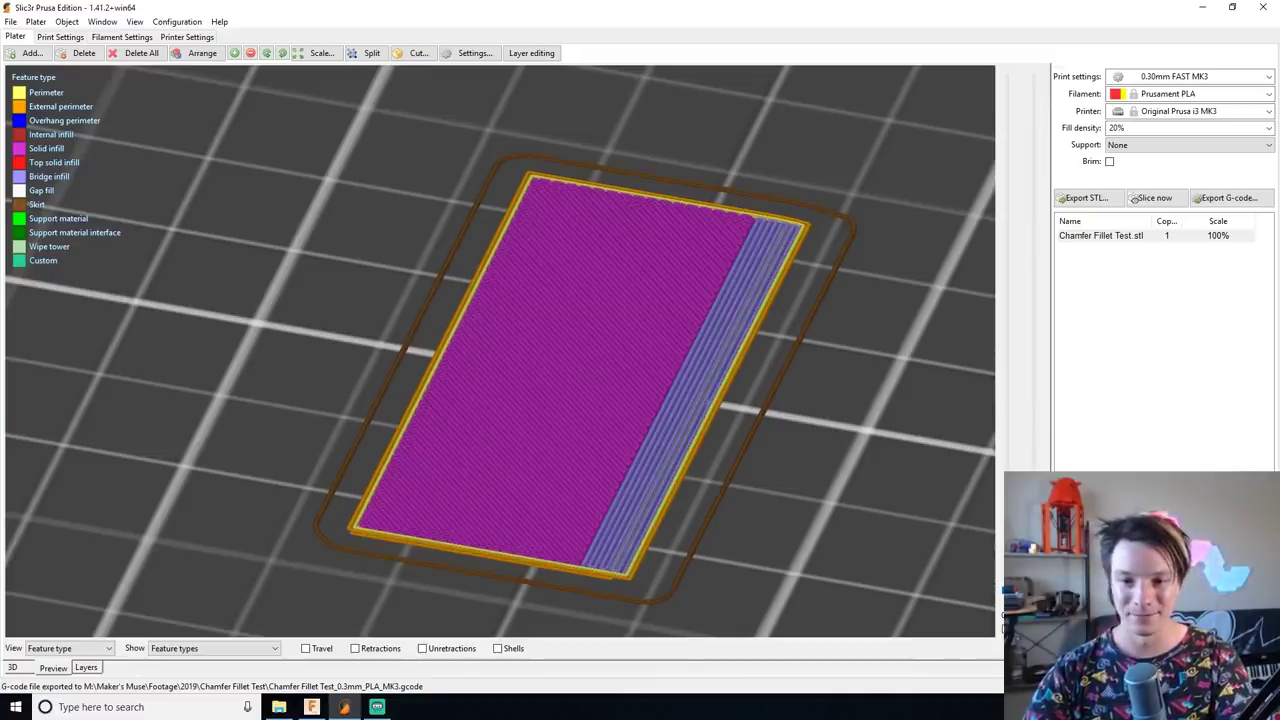
scroll(650, 478, "up", 2)
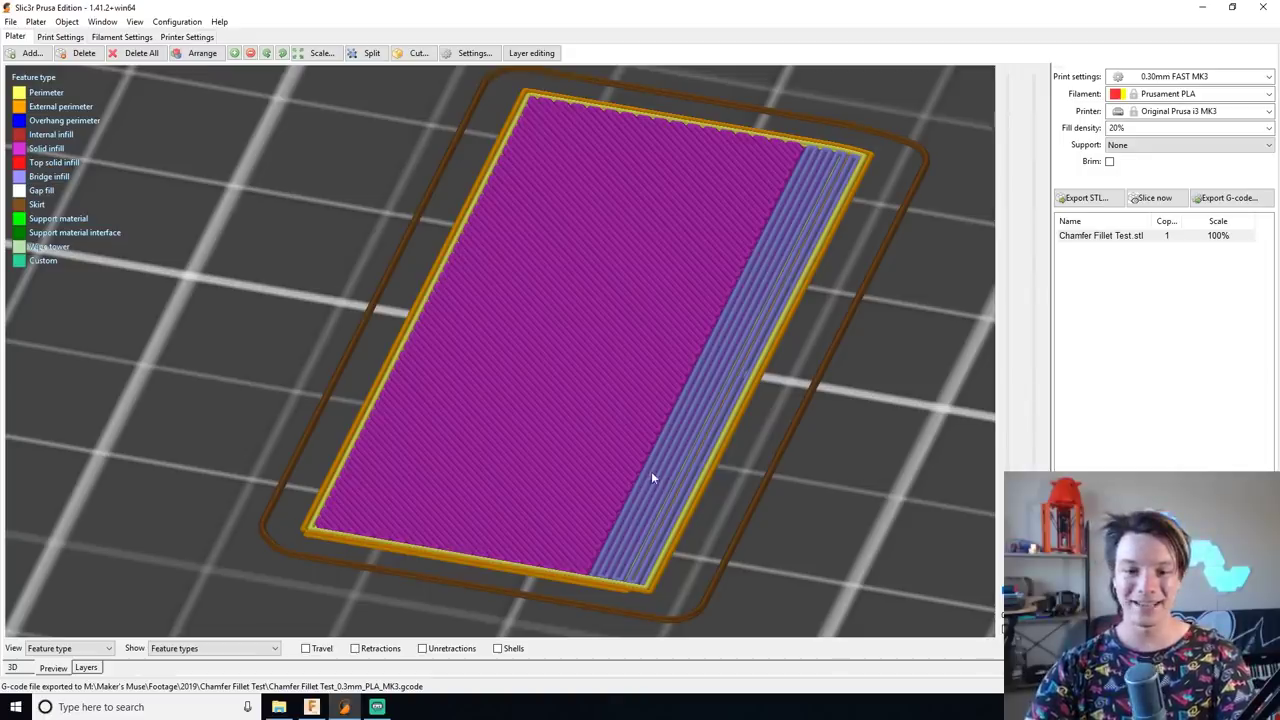
mouse_move(651, 471)
left_mouse_down()
mouse_move(668, 444)
mouse_move(654, 444)
mouse_move(713, 532)
mouse_move(710, 486)
mouse_move(637, 465)
left_mouse_up()
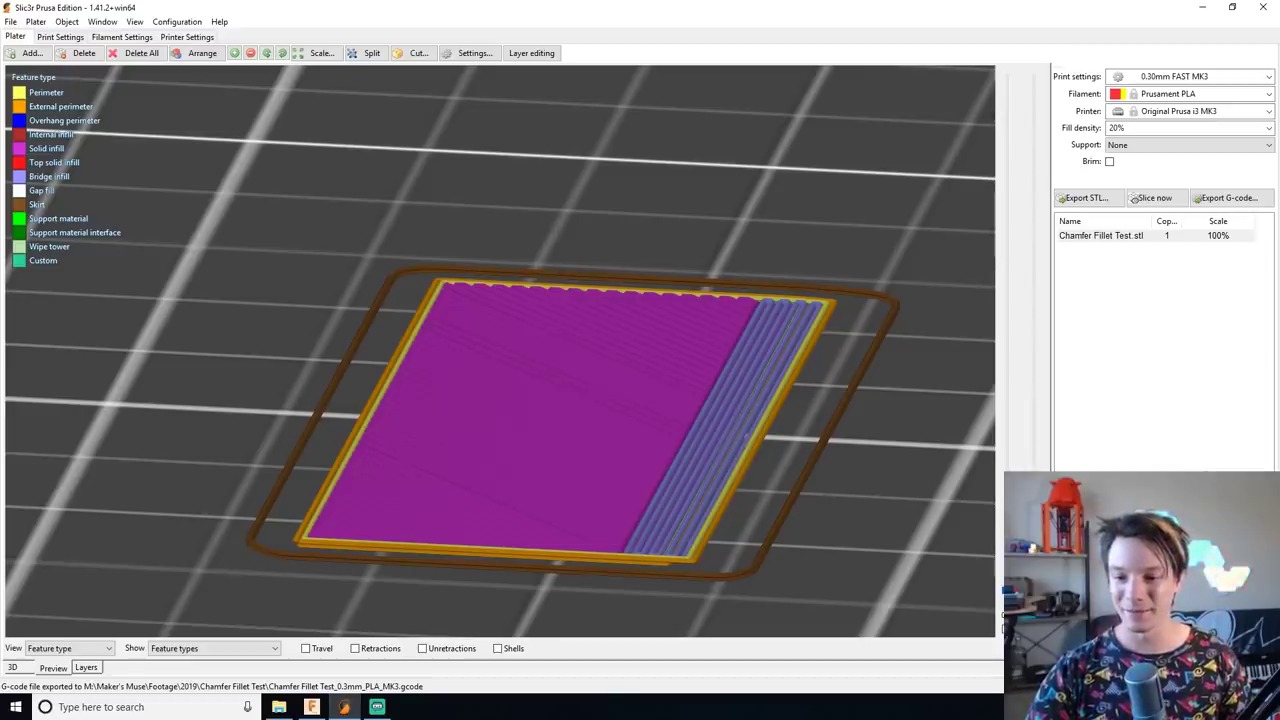
Step: Step the preview up through the lower layers to examine how the bottom fillet and chamfer overhangs build up
key("Up")
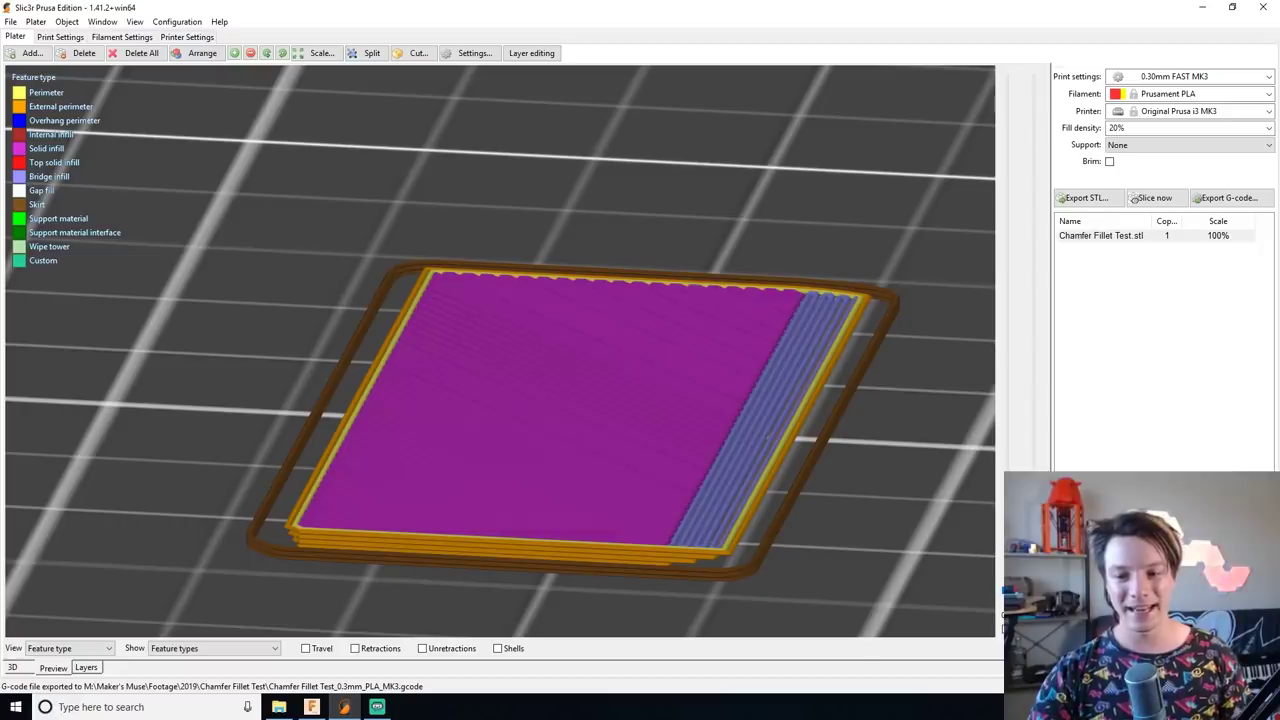
key("Down")
key("Down")
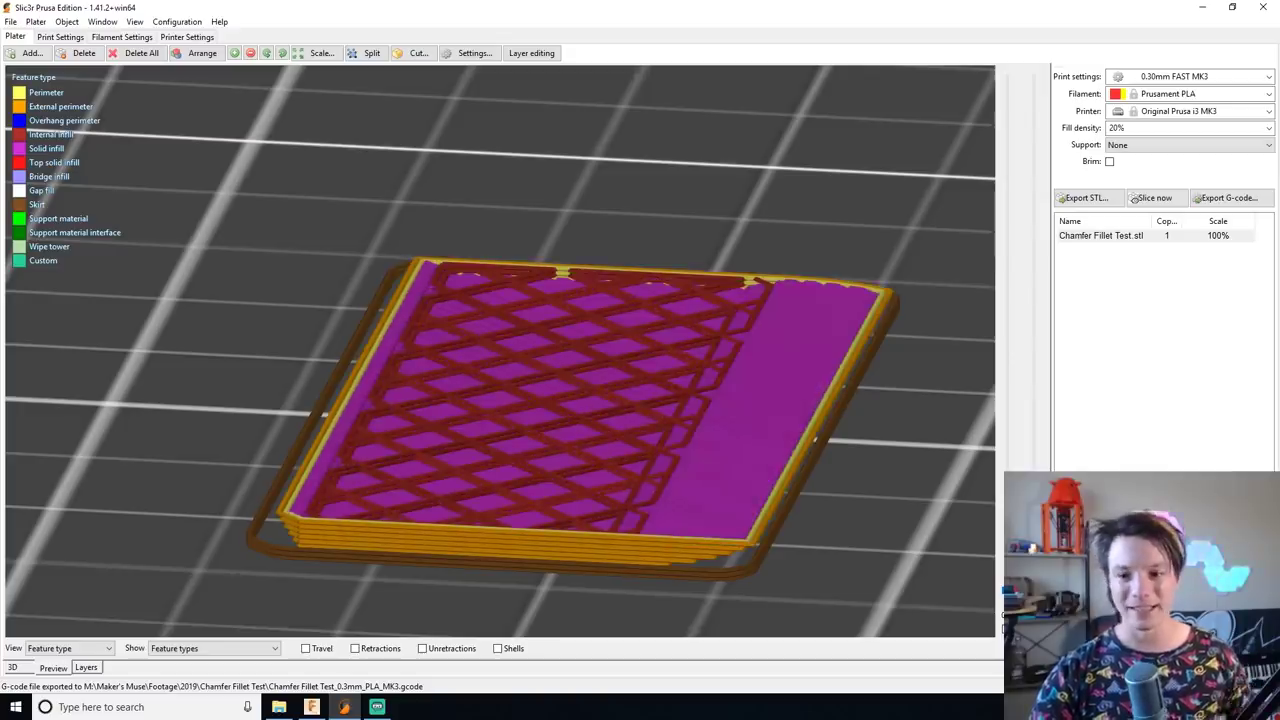
key("Up")
key("Up")
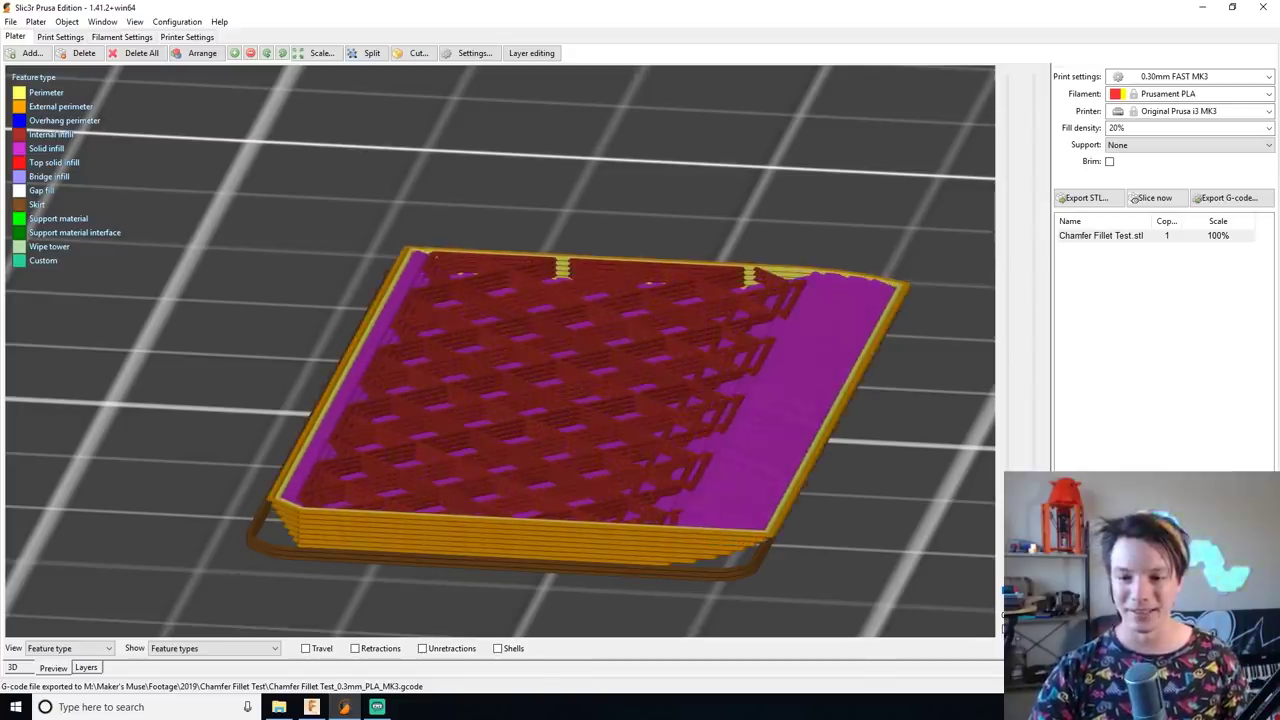
key("Up")
key("Up")
key("Up")
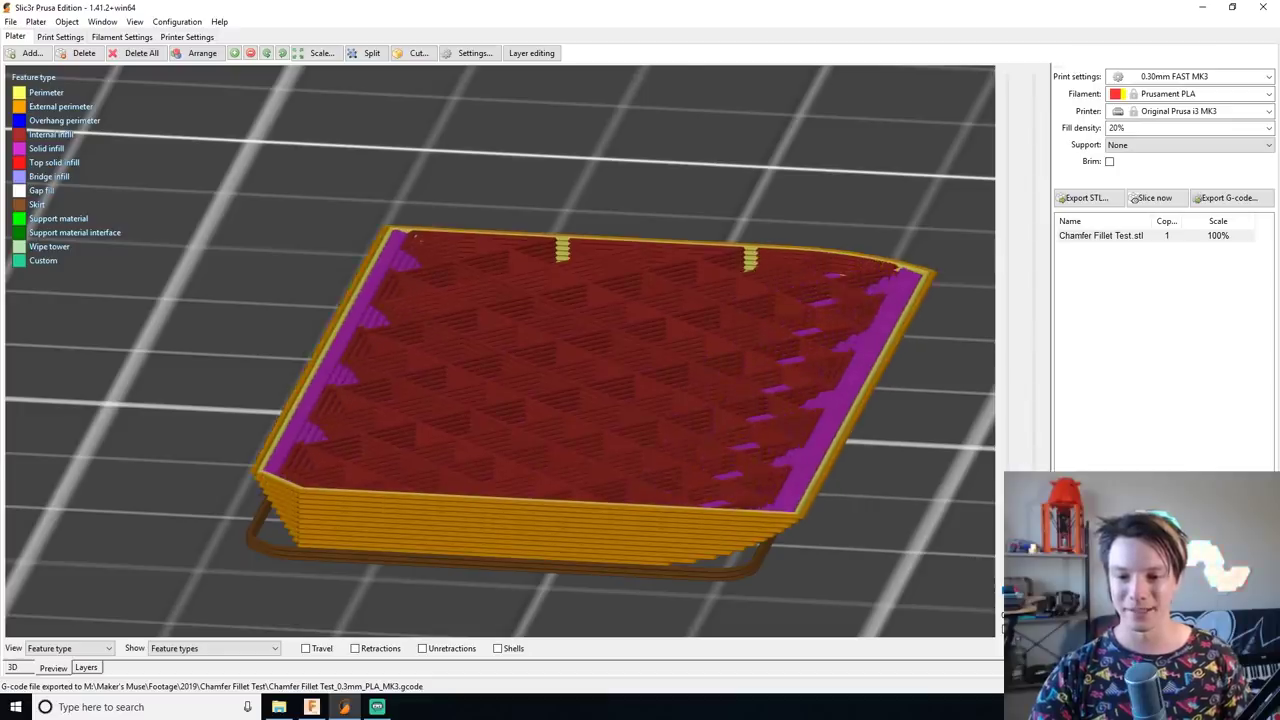
Step: Examine close-up the stepped perimeters of the bottom fillet overhang and the bottom chamfer overhang
scroll(608, 372, "up", 5)
left_click_drag(714, 379, 640, 356)
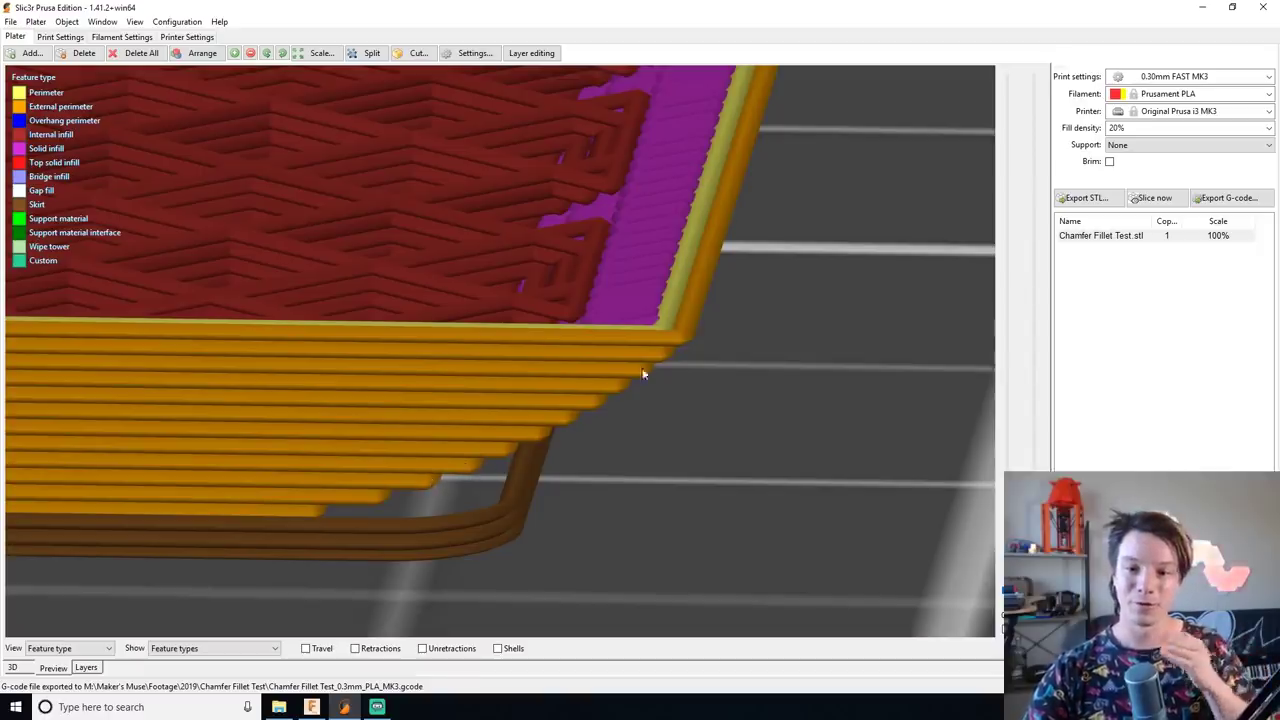
left_click_drag(795, 320, 767, 405)
scroll(767, 399, "up", 5)
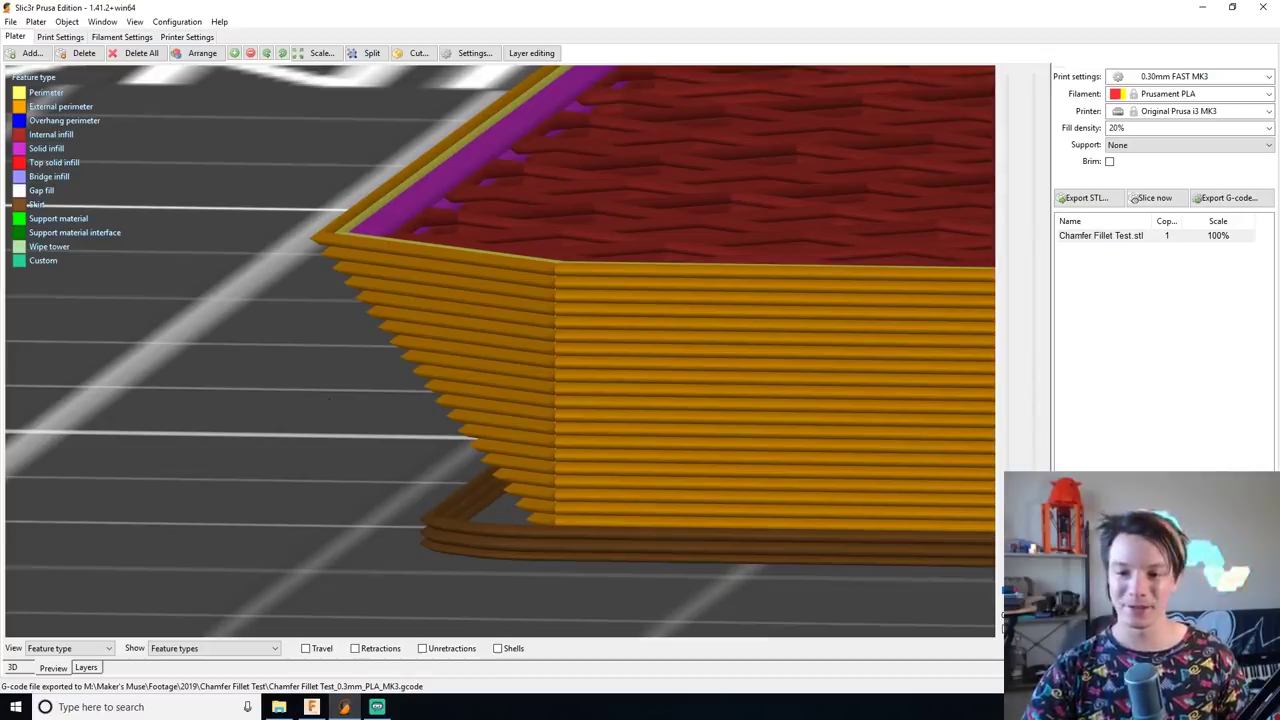
left_click_drag(855, 390, 855, 457)
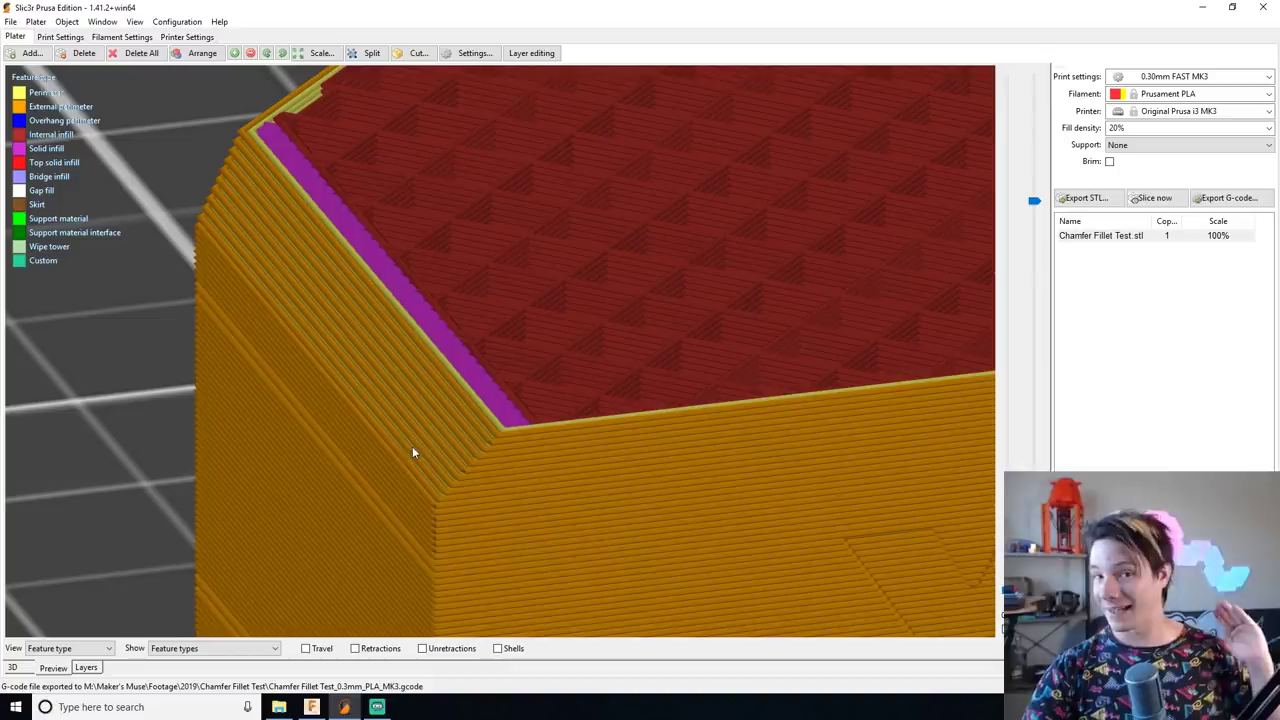
Step: Compare the layer stepping of the top chamfer and top fillet in the preview, and inspect the rounded vertical corner
left_click_drag(434, 440, 250, 391)
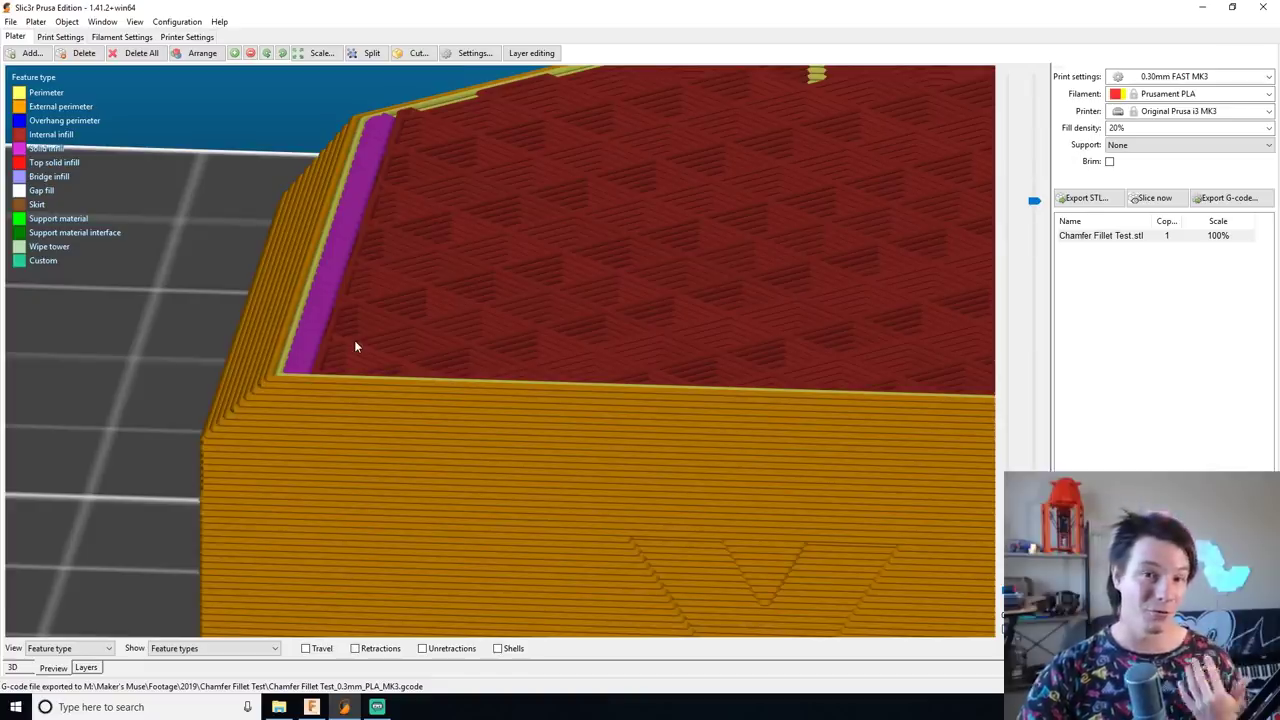
left_click_drag(354, 347, 603, 397)
left_click_drag(1034, 200, 1000, 194)
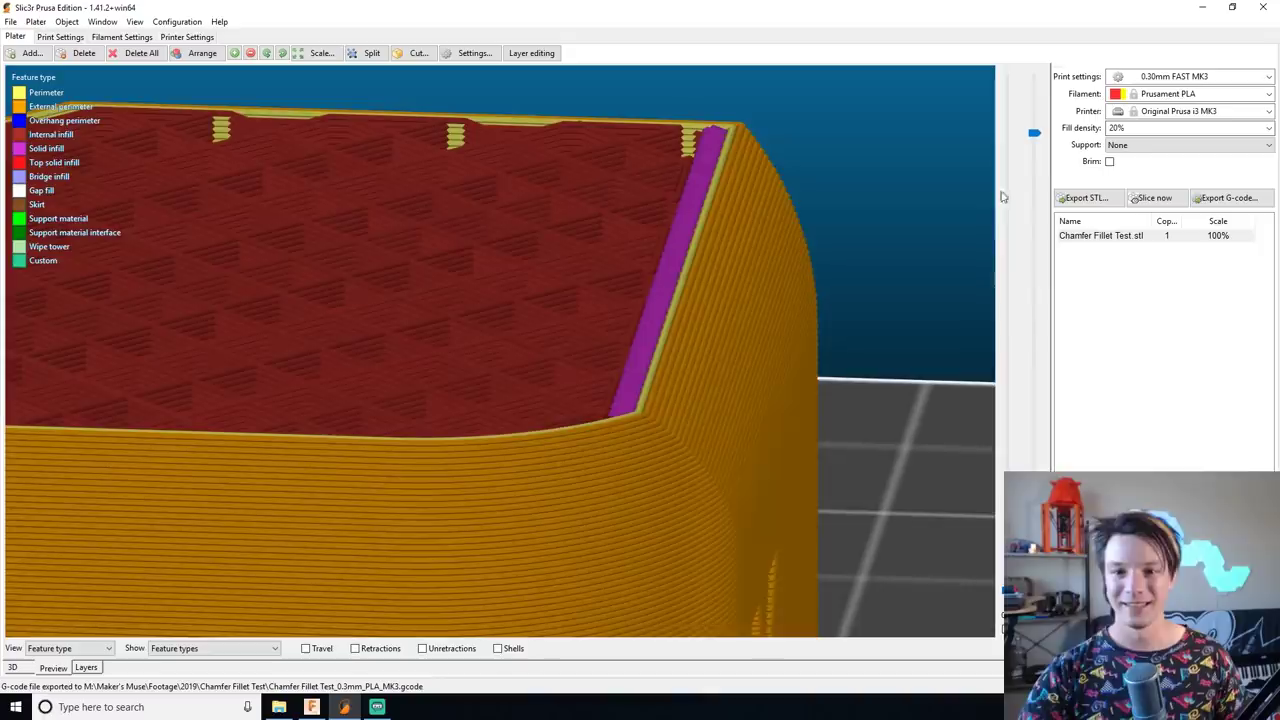
left_click_drag(700, 300, 908, 238)
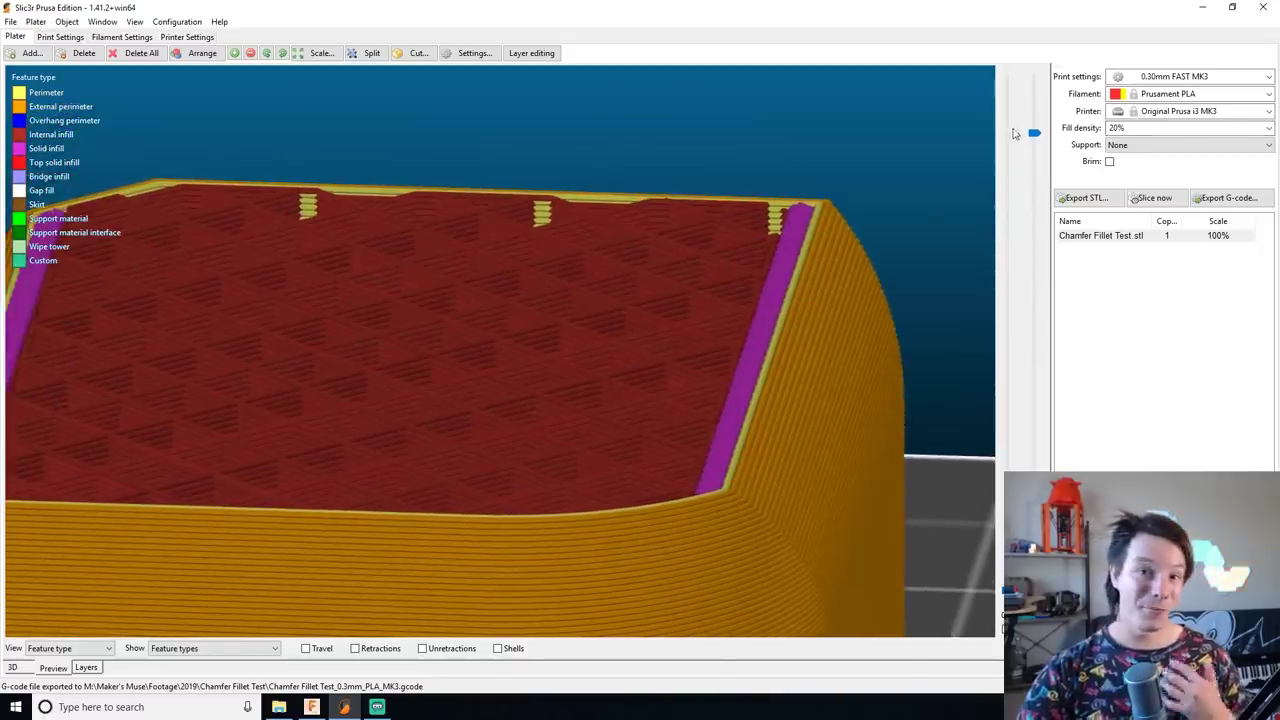
left_click_drag(1034, 135, 1076, 115)
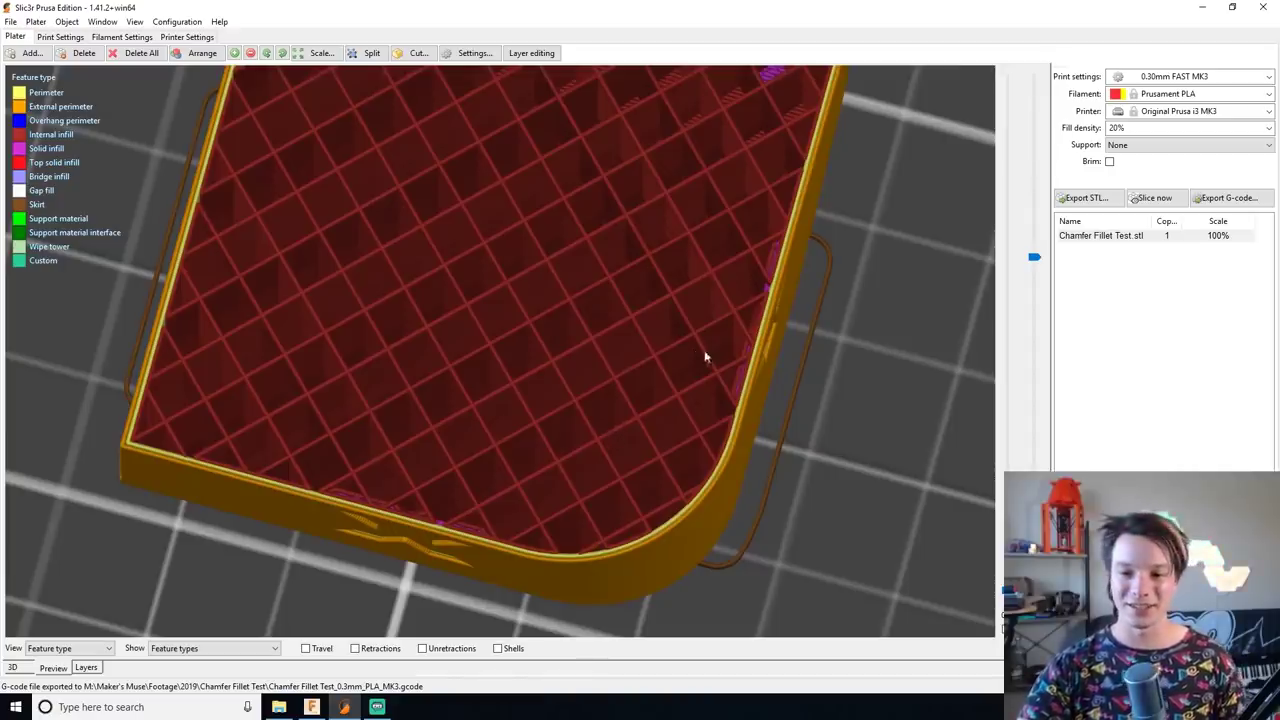
middle_click_drag(757, 371, 603, 282)
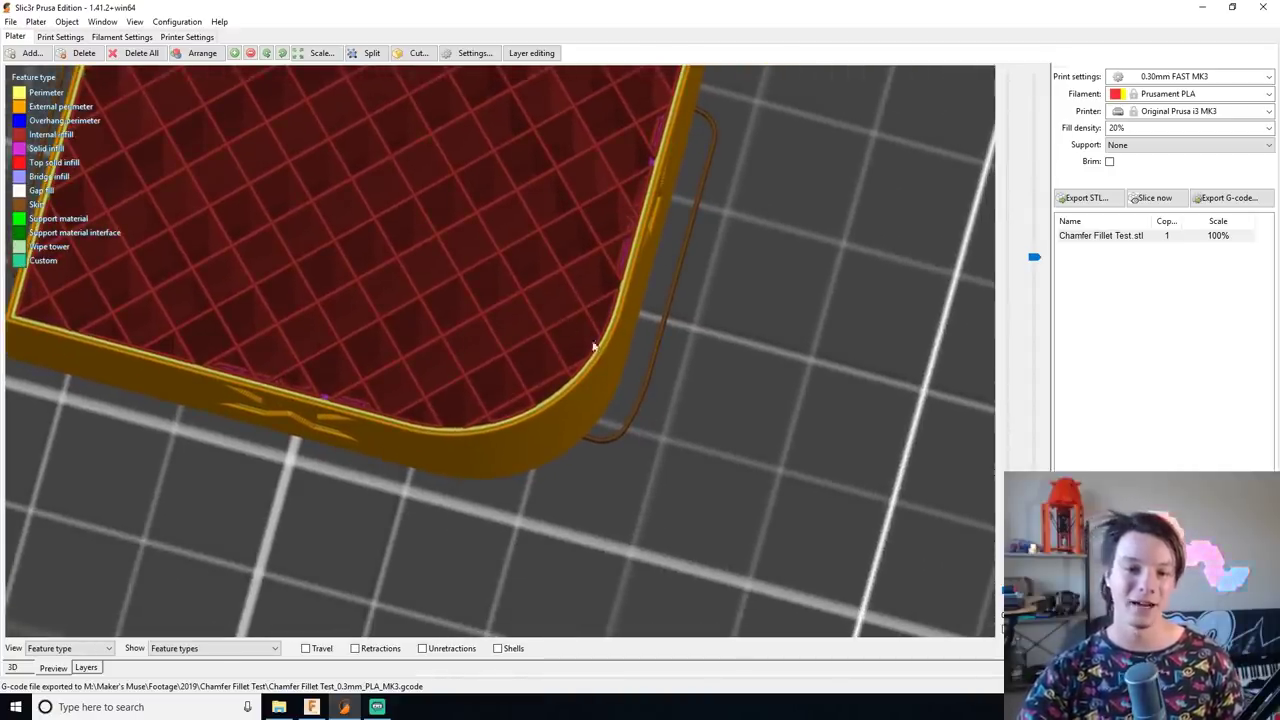
left_click_drag(292, 132, 396, 230)
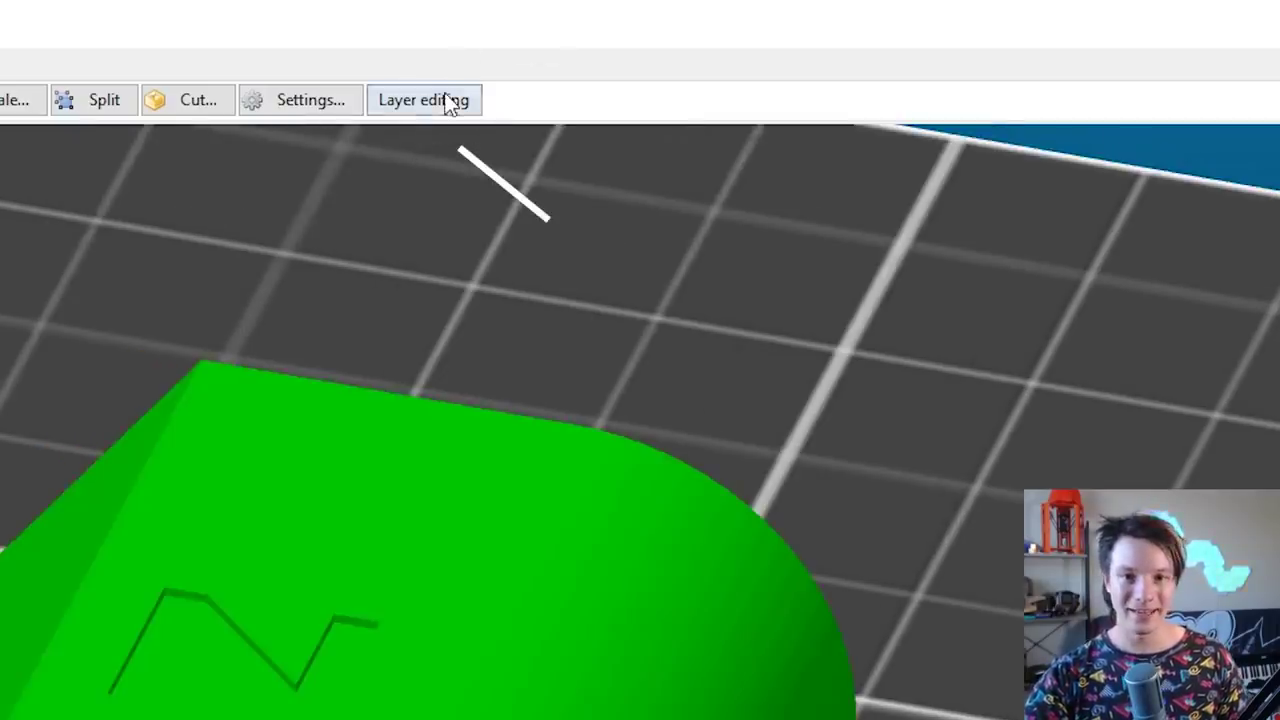
Step: Enable layer editing and add finer layer detail to the block's top region, covering the top of the fillet
left_click(449, 102)
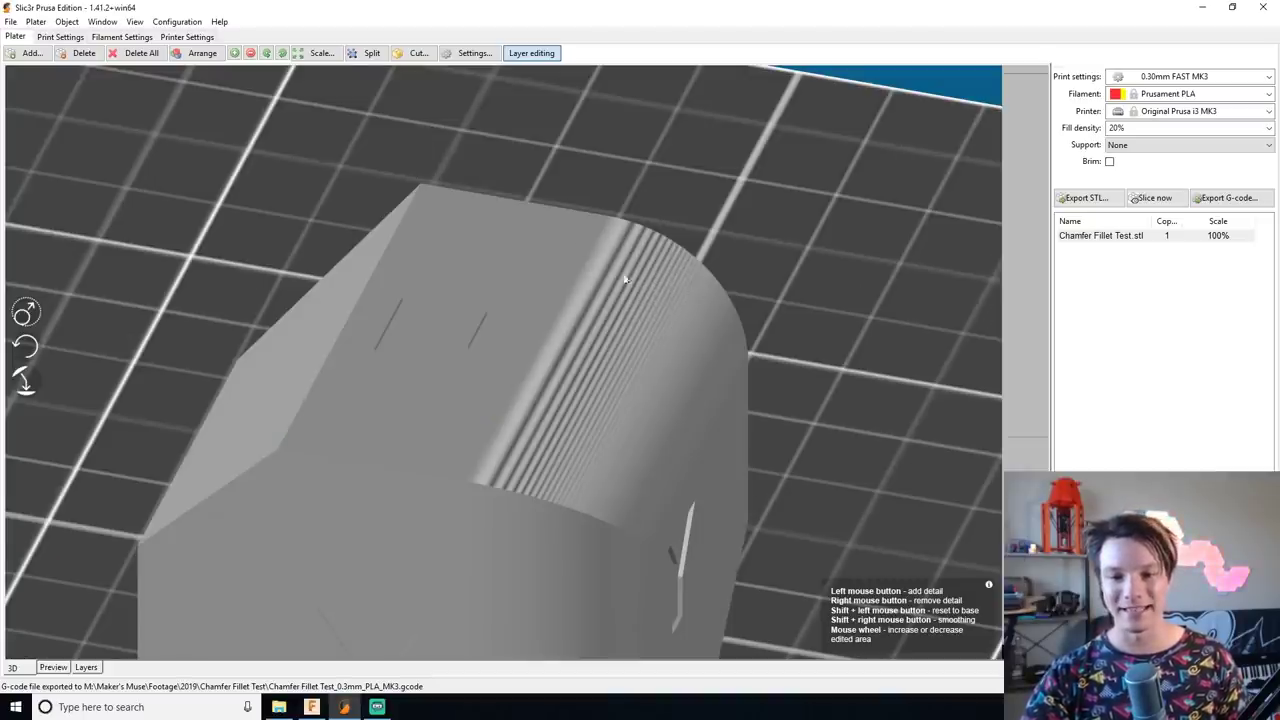
scroll(587, 345, "up", 2)
right_click(580, 318)
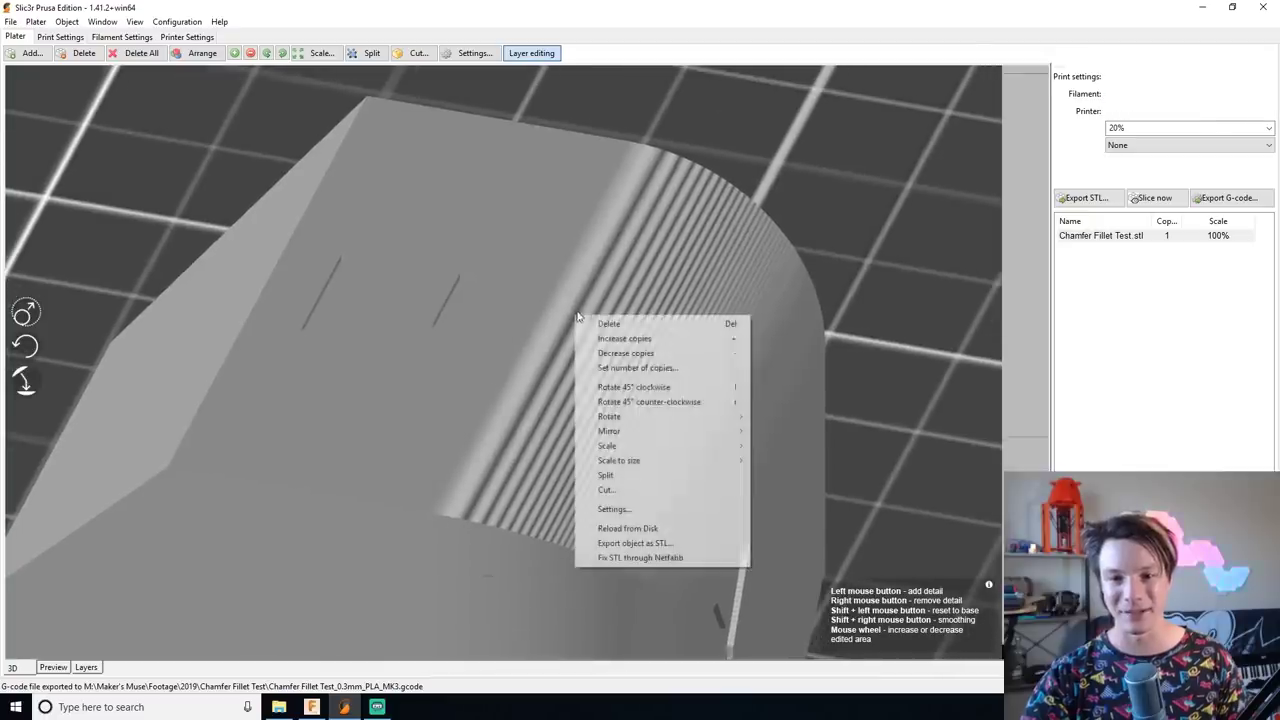
left_click(934, 120)
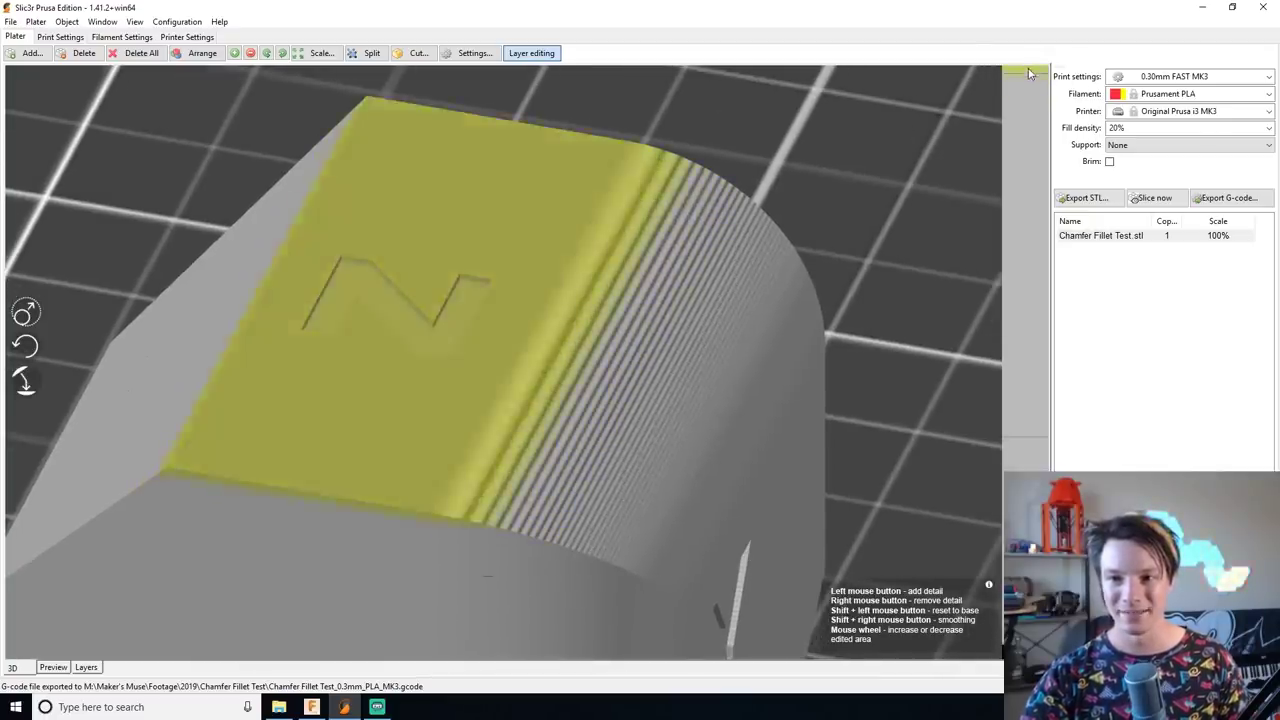
left_click(1043, 88)
mouse_move(1047, 90)
left_mouse_down()
mouse_move(1050, 58)
mouse_move(1033, 88)
mouse_move(1038, 58)
mouse_move(1018, 72)
mouse_move(1019, 56)
mouse_move(1045, 110)
mouse_move(1034, 135)
mouse_move(1016, 77)
mouse_move(1023, 113)
mouse_move(1078, 102)
left_mouse_up()
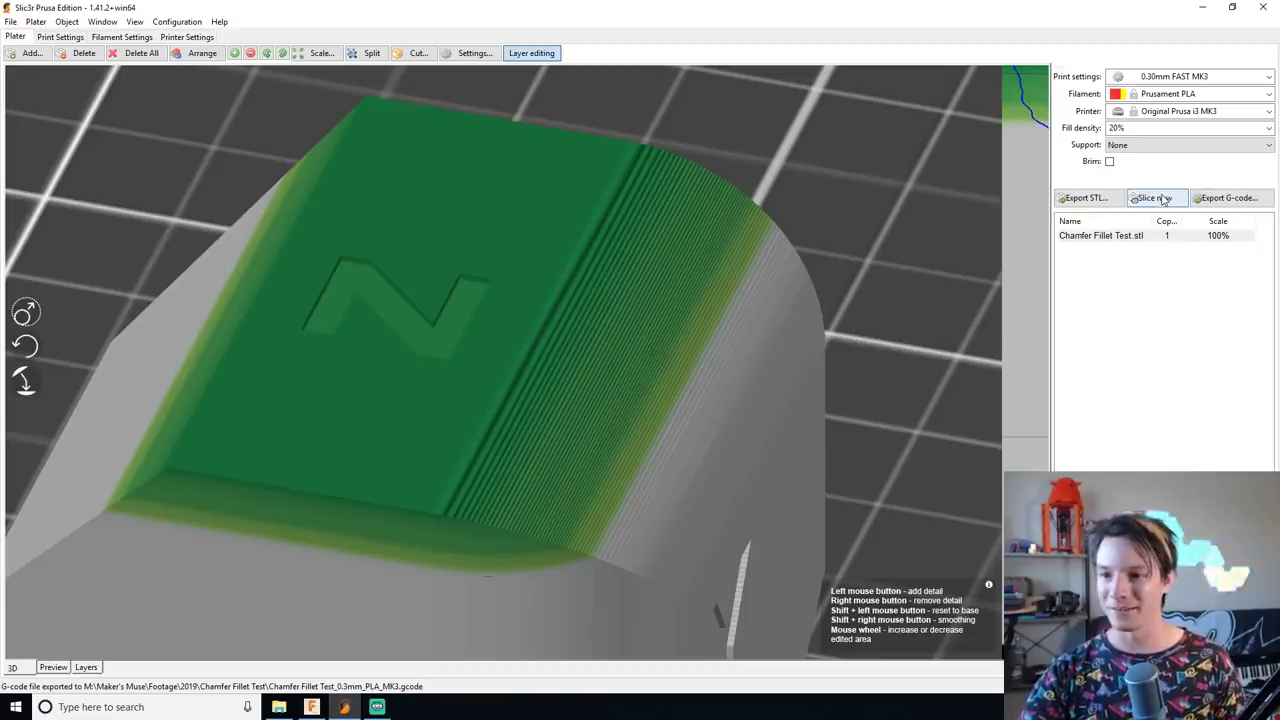
Step: Preview the block with its variable layer heights and examine the top fillet's layer lines
left_click(53, 667)
scroll(620, 130, "up", 2)
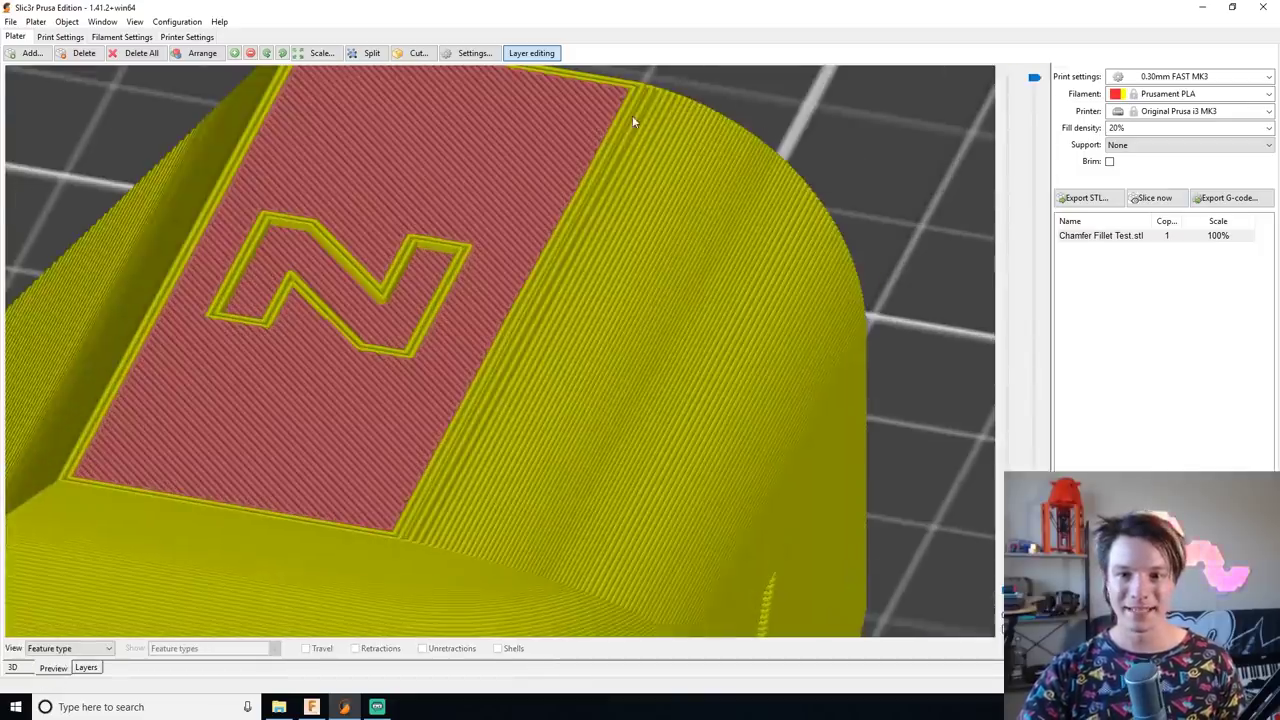
right_click_drag(632, 120, 618, 145)
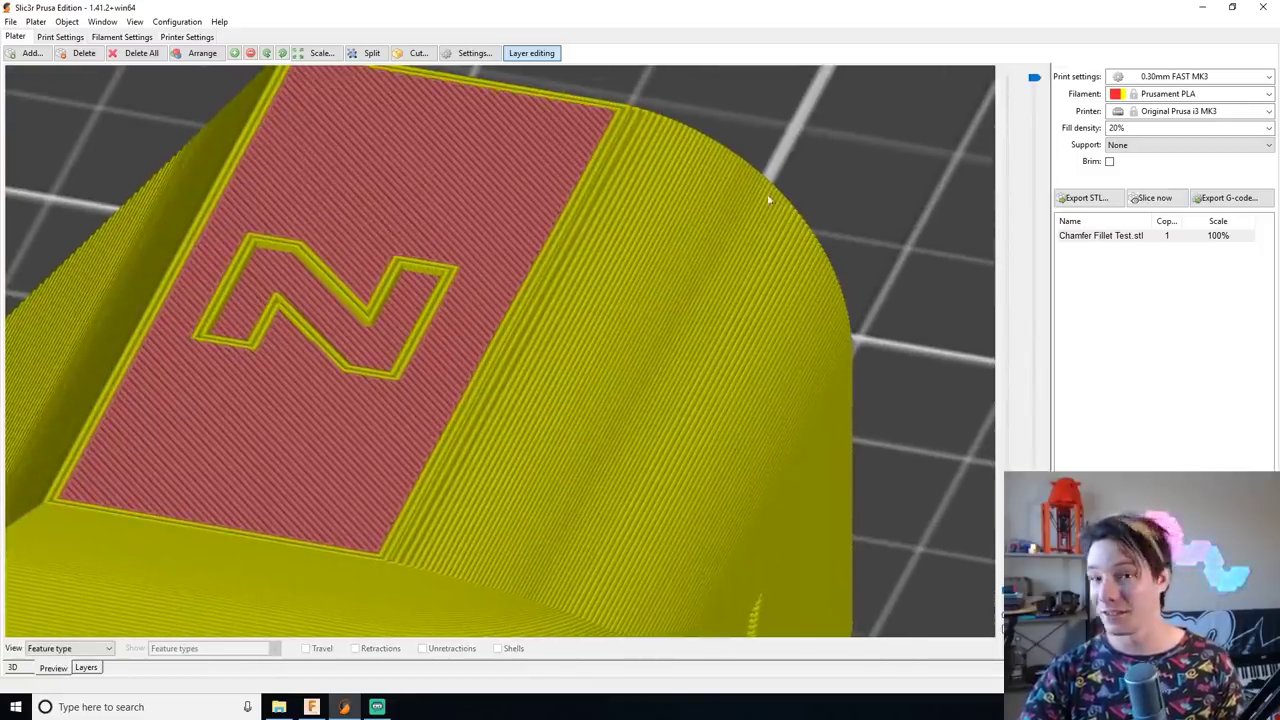
mouse_move(1034, 78)
left_mouse_down()
mouse_move(1075, 193)
mouse_move(1034, 78)
left_mouse_up()
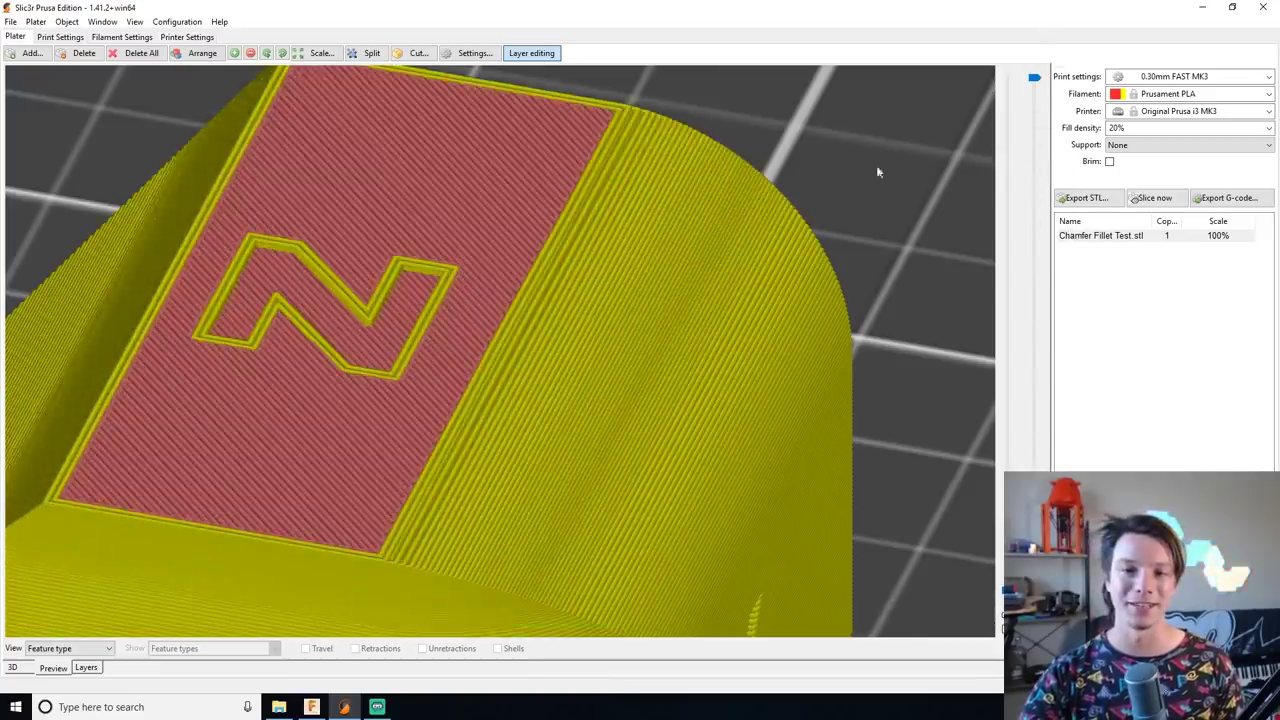
scroll(853, 191, "down", 2)
left_click_drag(853, 191, 628, 305)
right_click_drag(629, 303, 659, 246)
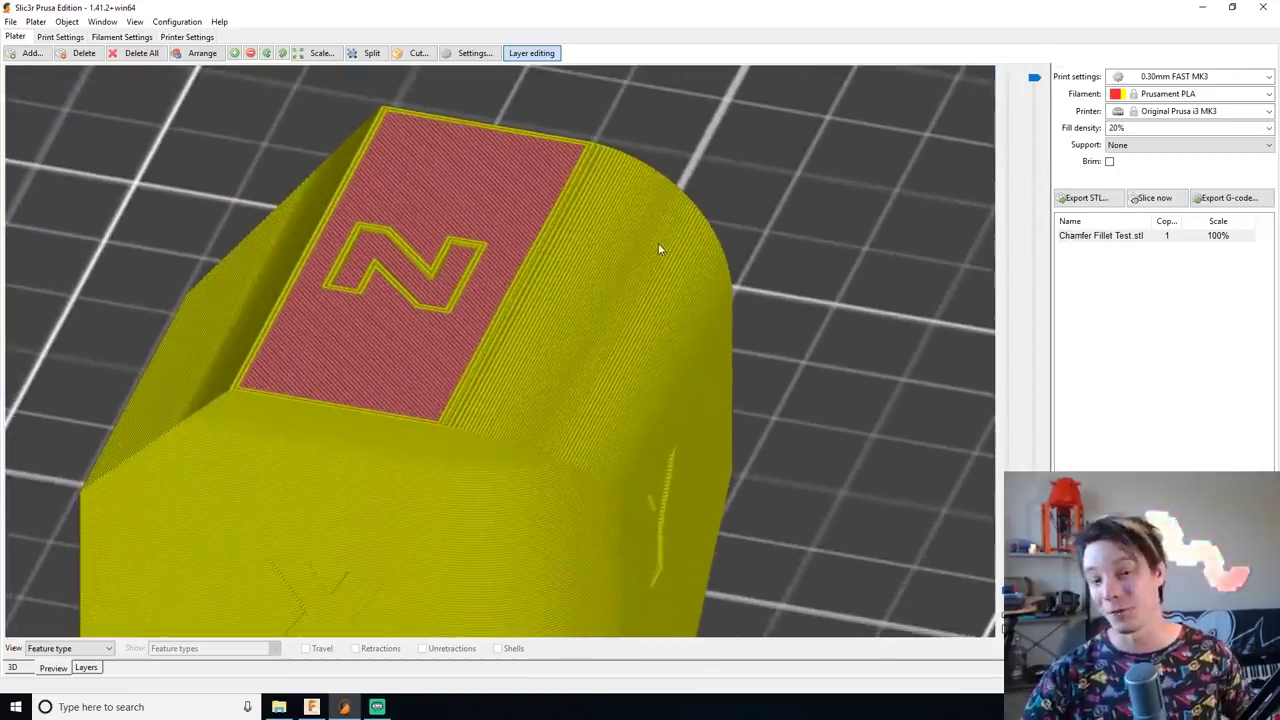